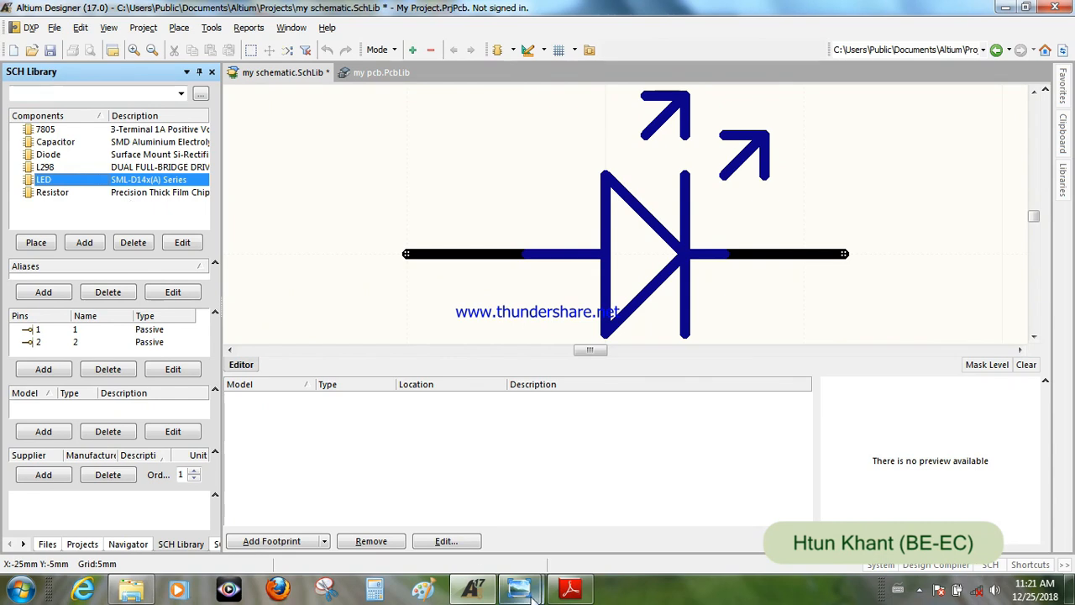
- Switch to Windows Photo Viewer to examine the board's terminal connectors, and to Adobe Reader for the Phoenix Contact PCB terminal block datasheet
mouse_move(518, 588)
left_click(604, 515)
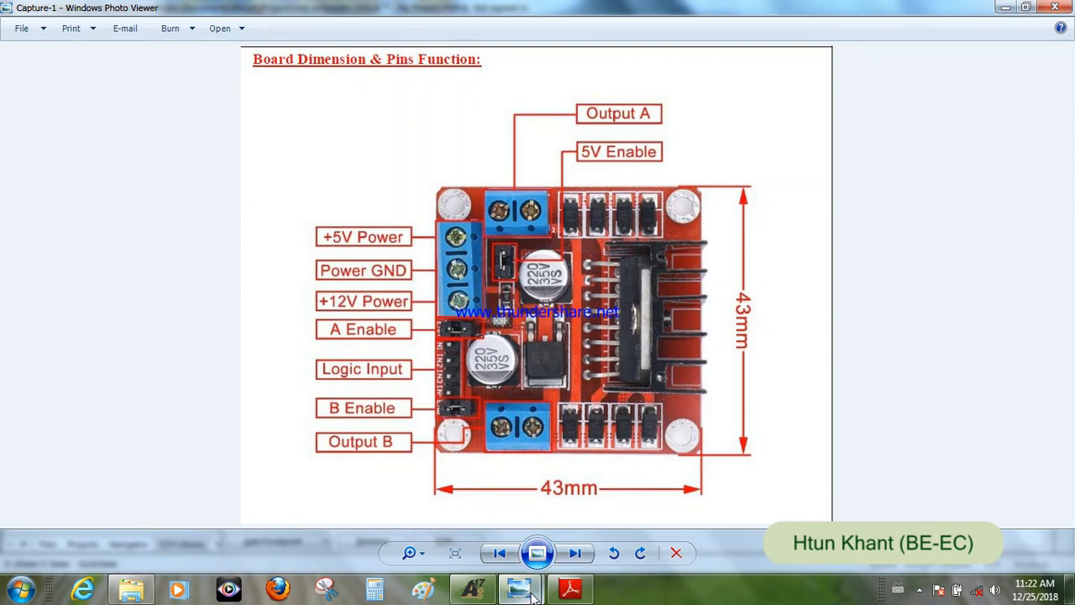
left_click(571, 588)
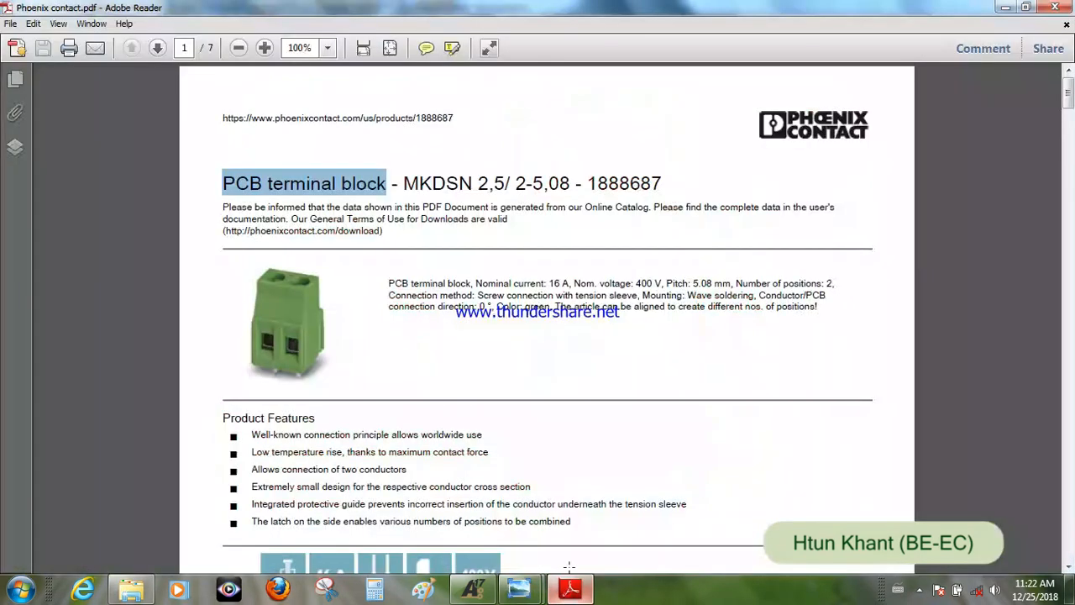
left_click(526, 320)
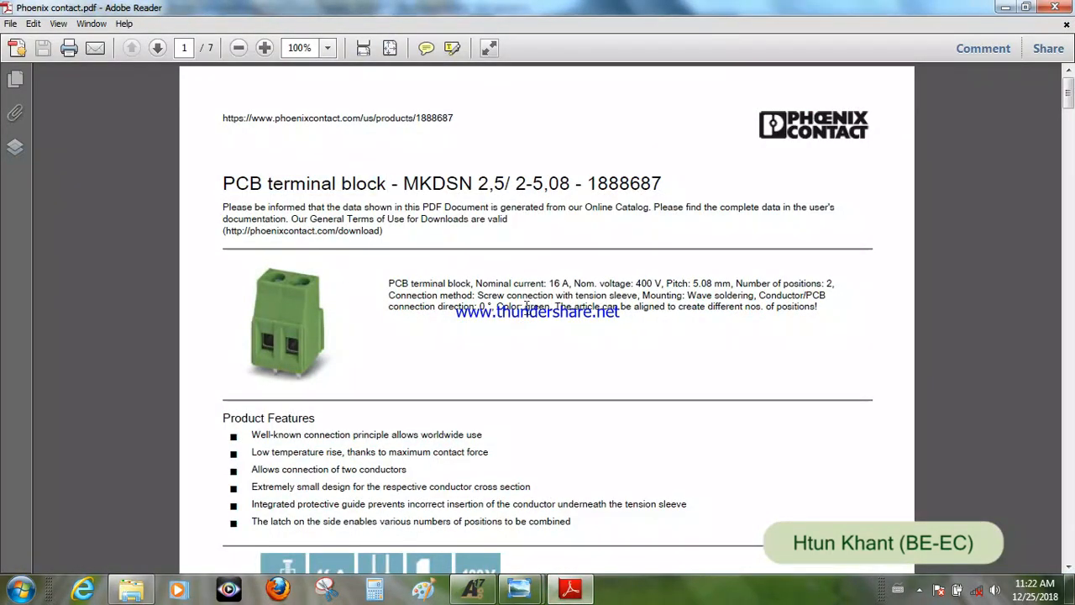
- Switch to Altium Designer and add a new schematic library component named Component_1
left_click(473, 589)
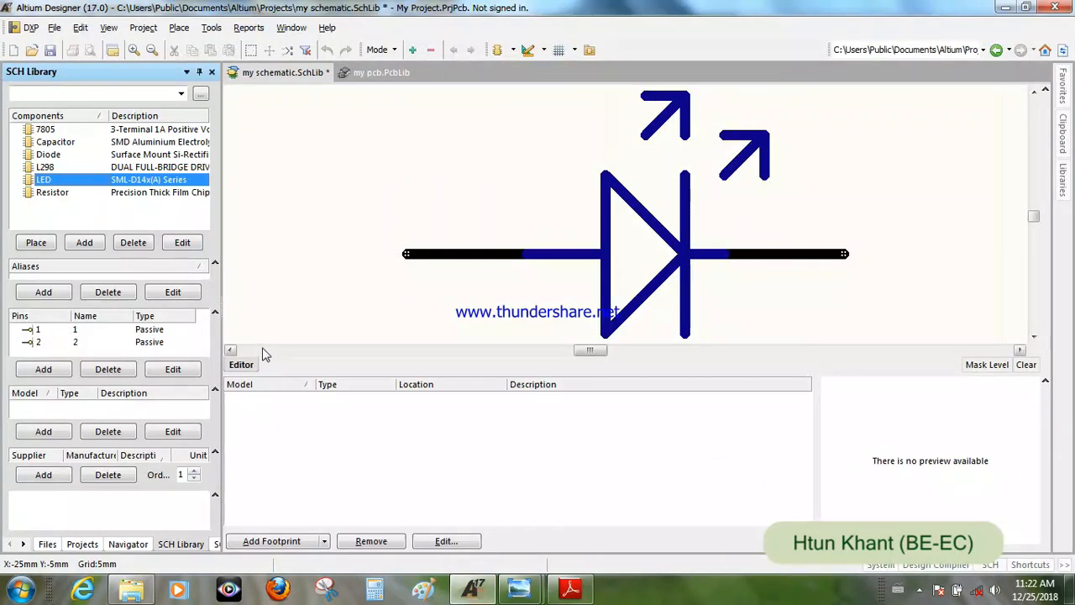
left_click(84, 243)
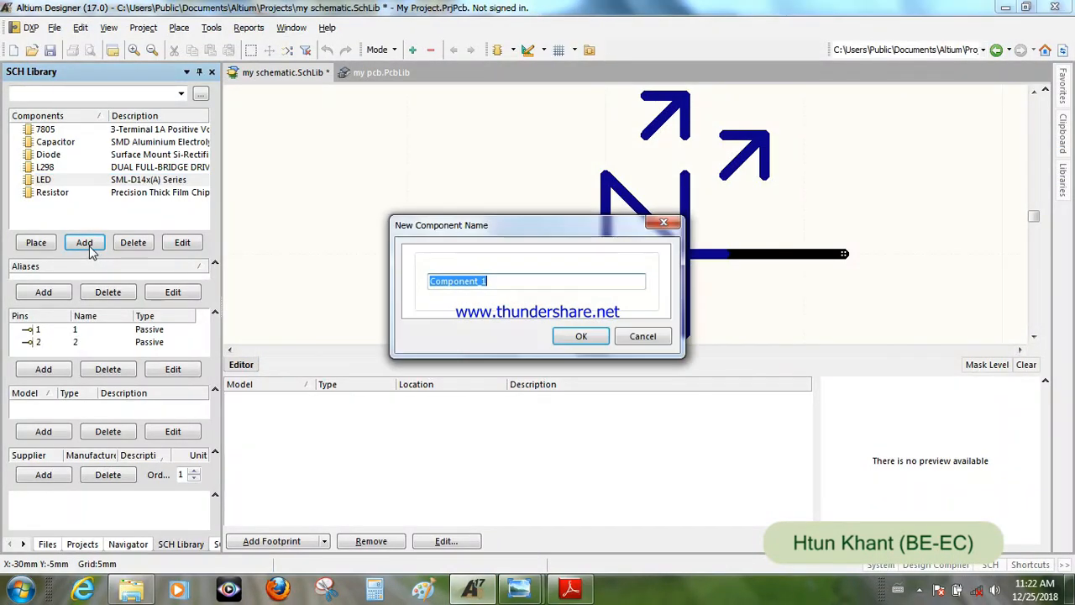
left_click(580, 338)
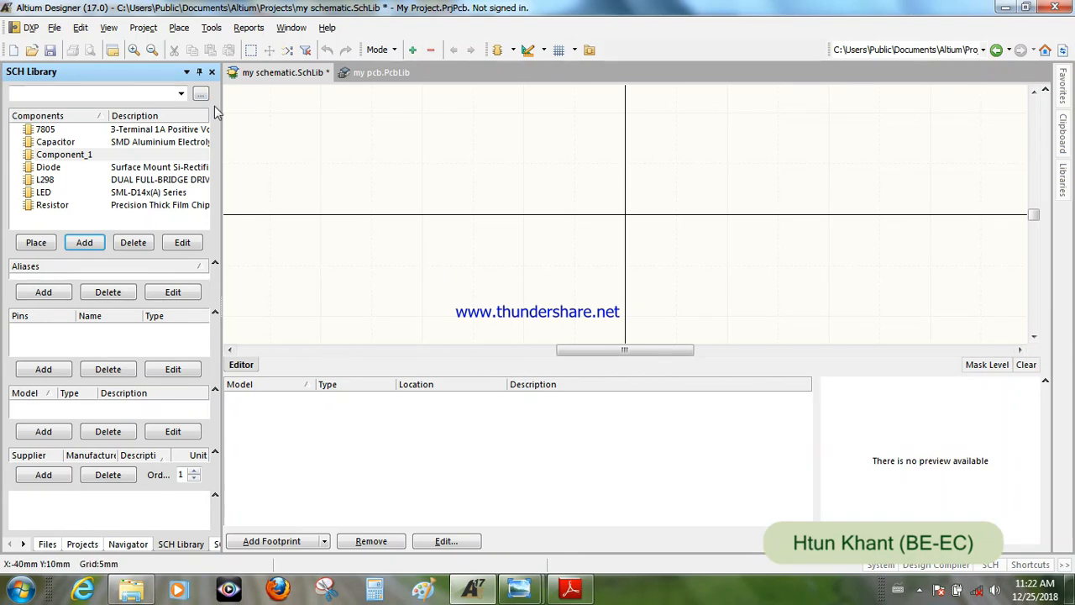
- Place two horizontal 10 mm pins at X -25 mm, one at Y 10 mm and one at Y 5 mm
left_click(179, 28)
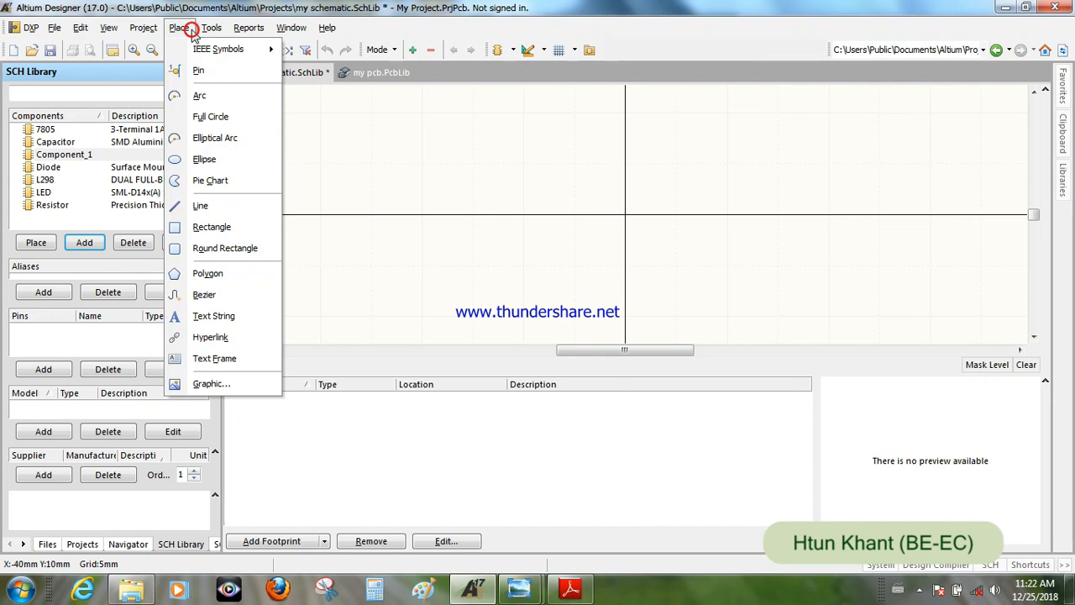
left_click(199, 72)
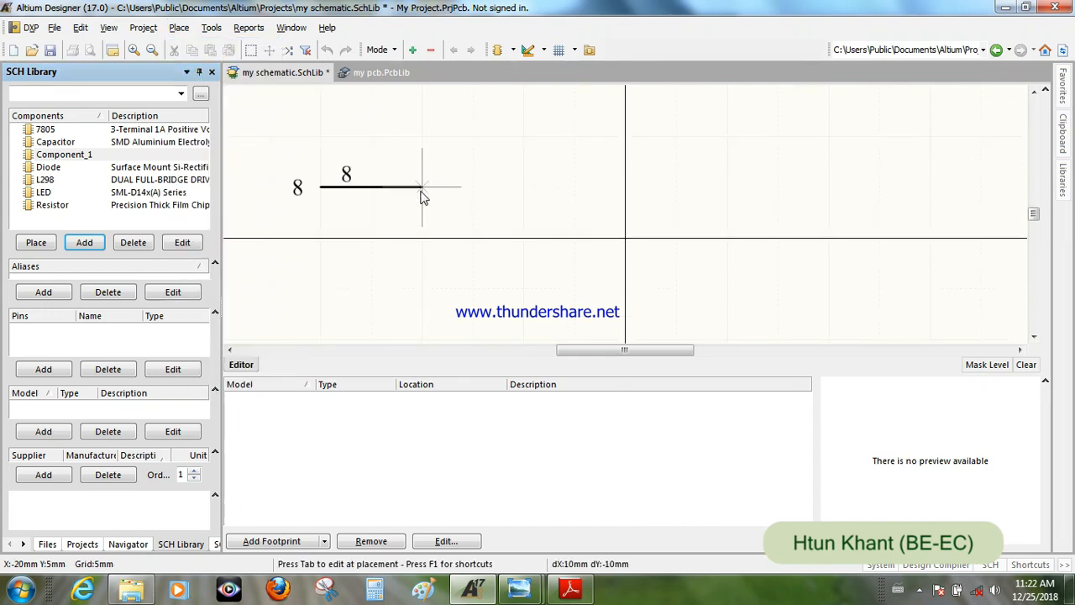
key("End")
key("Home")
key("Left")
key("Right")
key("Up")
key("Down")
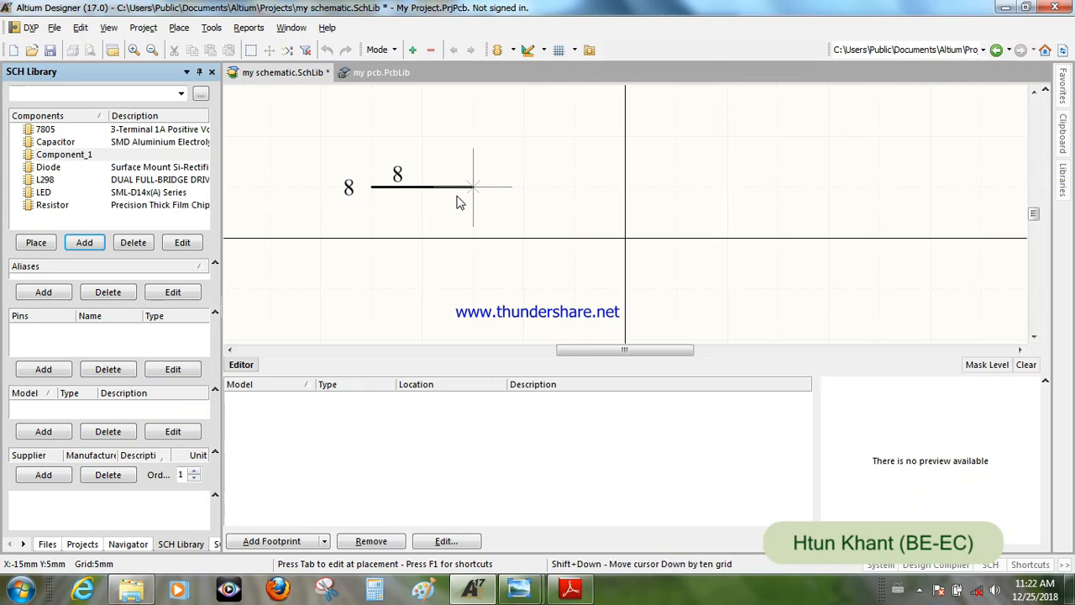
key("Tab")
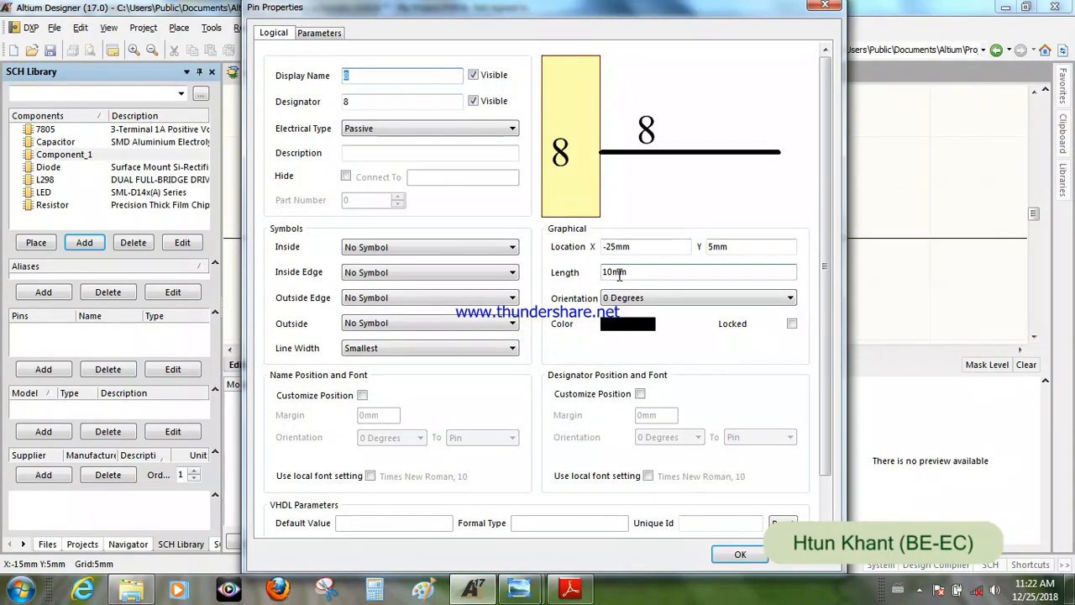
left_click(740, 557)
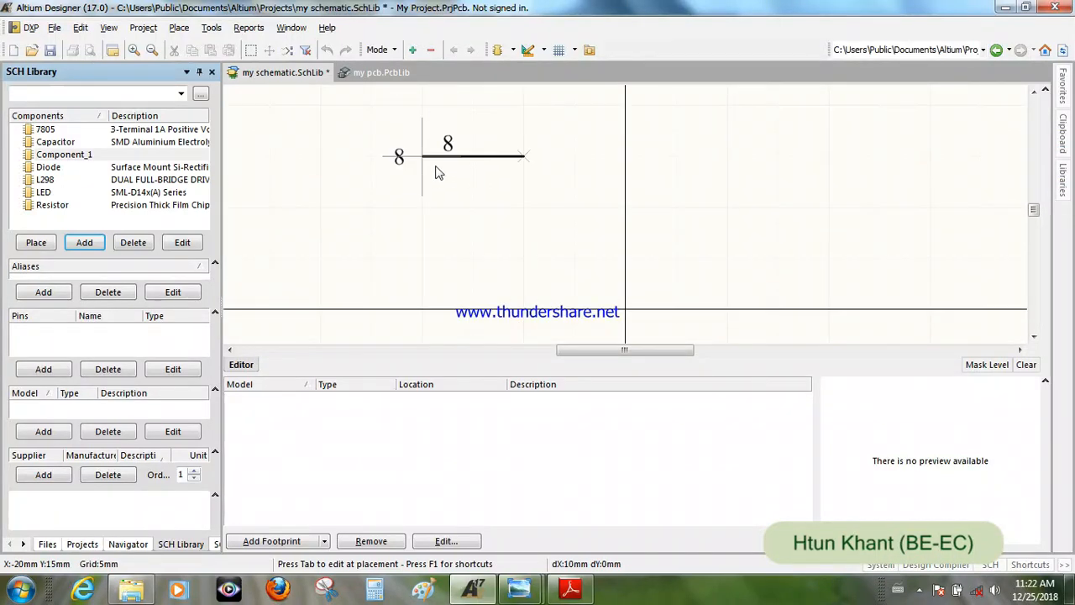
left_click(390, 206)
left_click(468, 258)
key("Page_Up")
key("Escape")
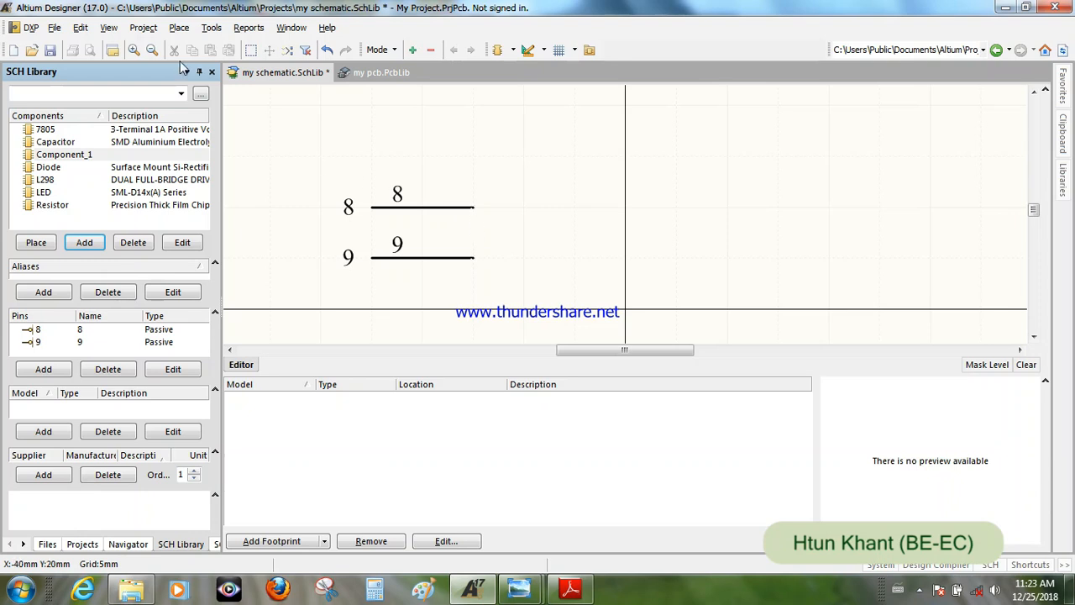
- Draw a rectangle about 10 mm wide and 15 mm high beside the pins, with its lower right corner at the origin
left_click(179, 28)
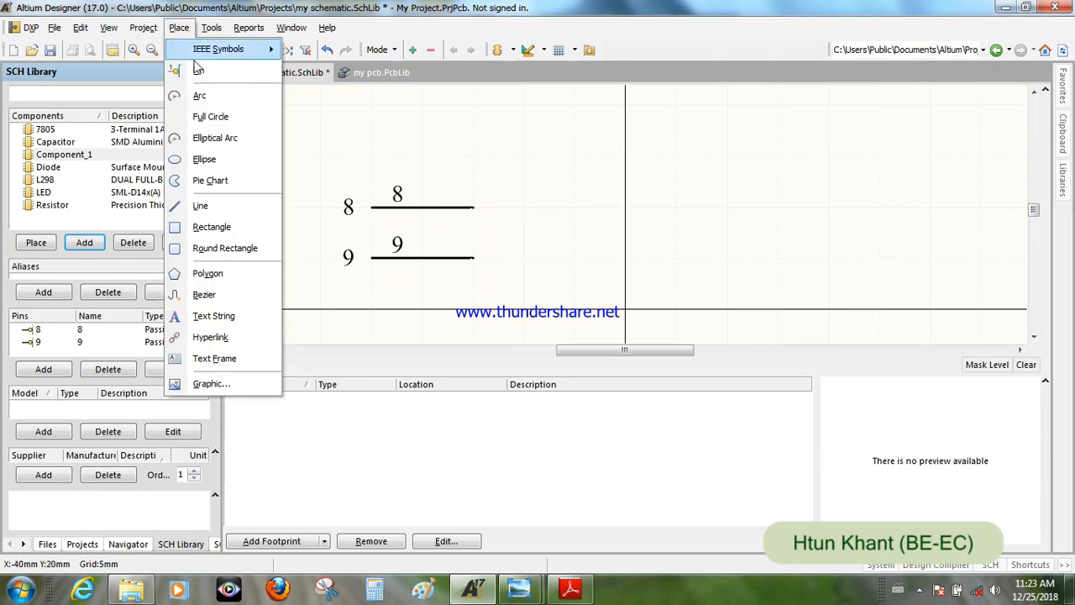
left_click(225, 230)
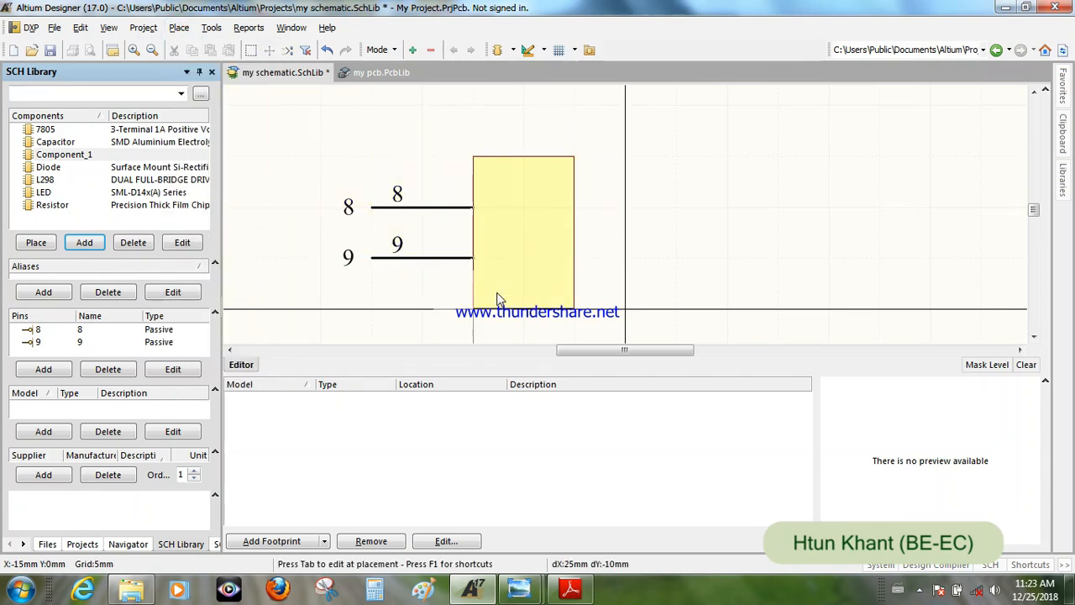
left_click(505, 306)
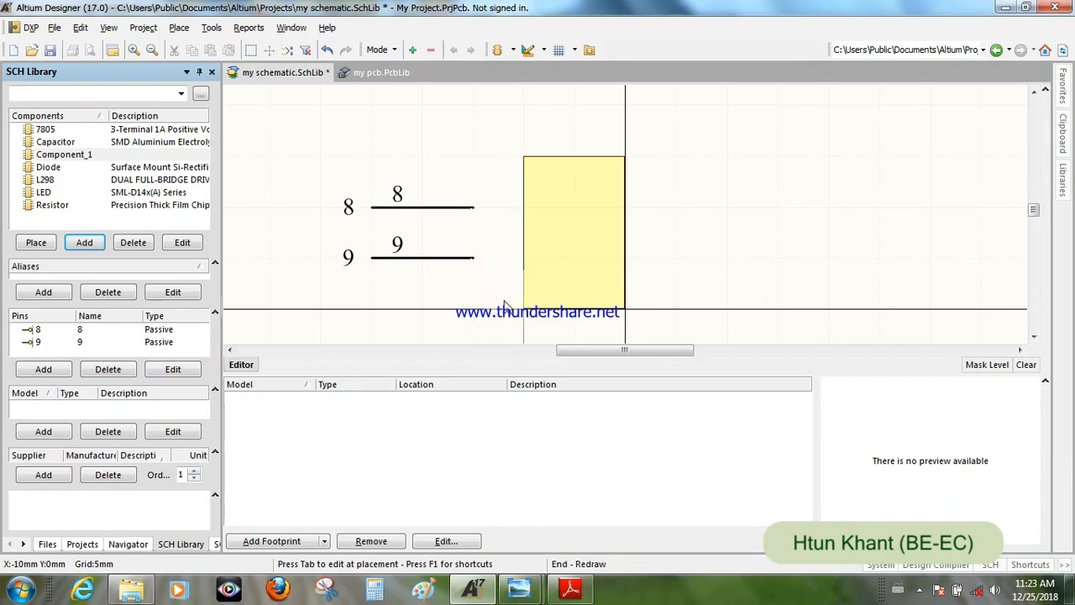
left_click(626, 161)
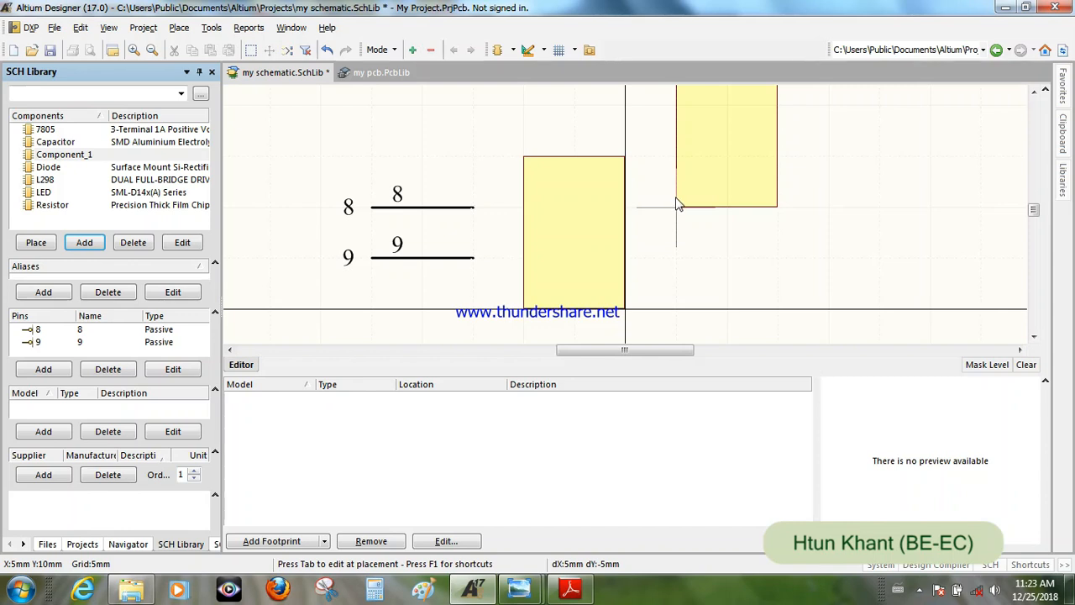
right_click(679, 204)
mouse_move(575, 227)
left_mouse_down()
mouse_move(546, 228)
mouse_move(557, 231)
left_mouse_up()
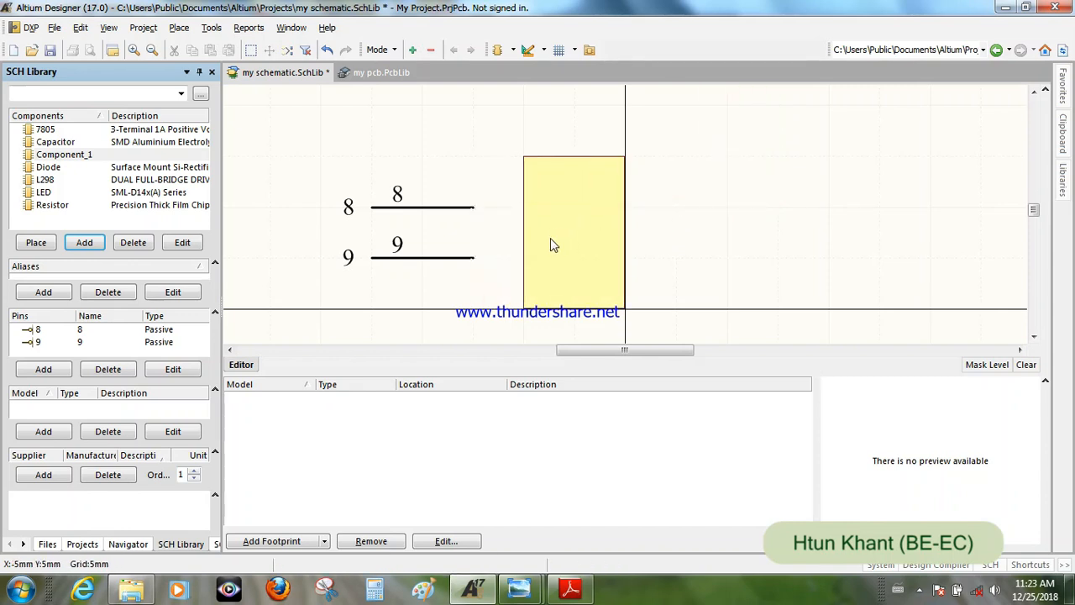
- Set the upper pin's display name and designator to 1
left_click(428, 208)
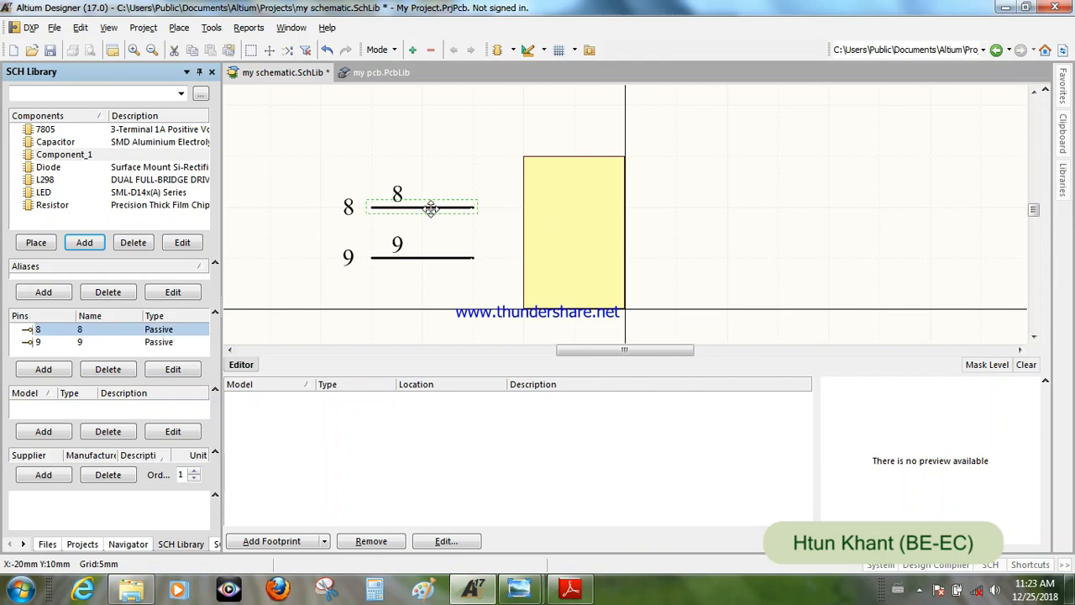
double_click(431, 209)
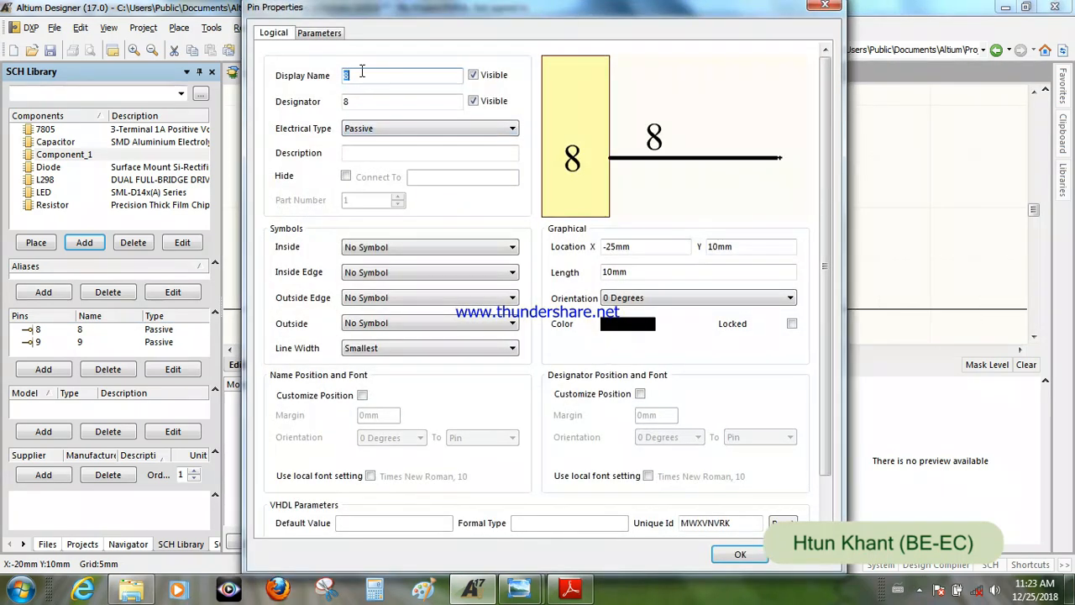
type("1")
left_click(360, 102)
key("BackSpace")
type("1")
left_click(740, 554)
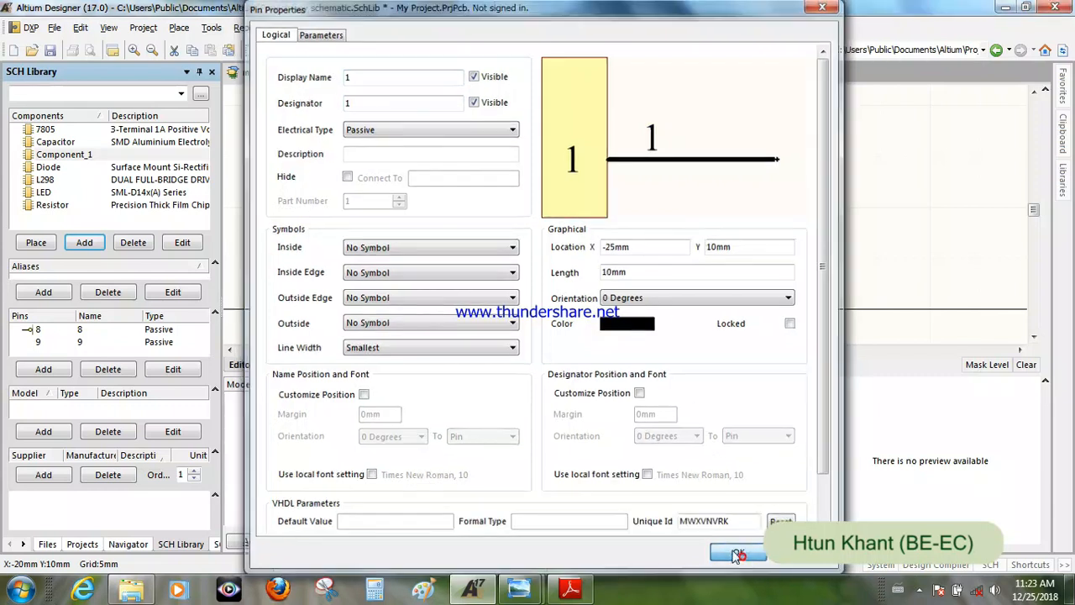
- Set the lower pin's display name and designator to 2
double_click(436, 265)
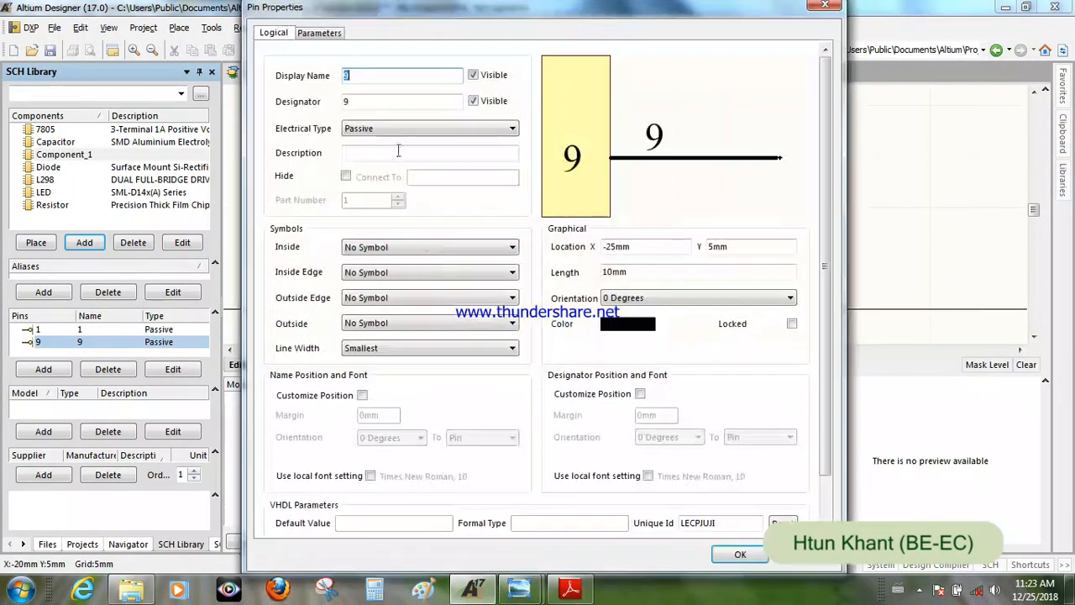
type("1")
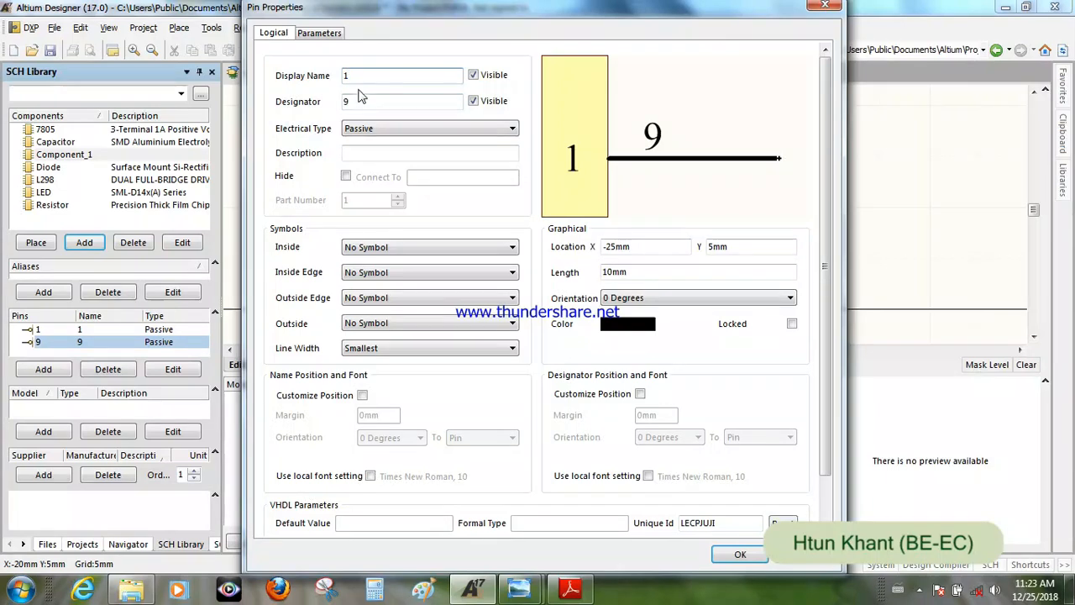
type("2")
key("BackSpace")
key("BackSpace")
type("2")
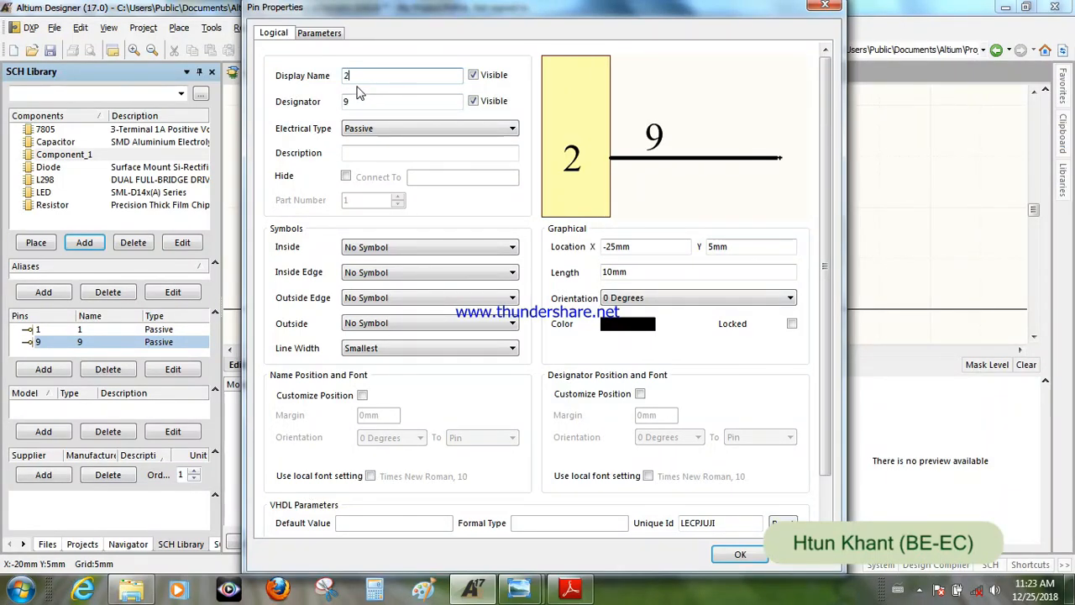
left_click(358, 101)
type("2")
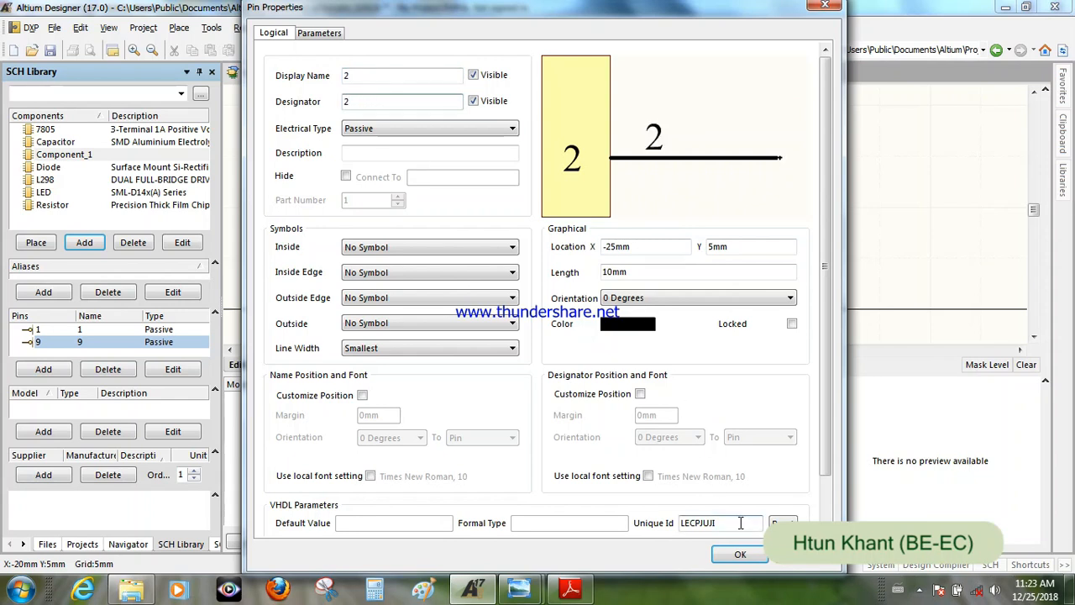
left_click(740, 554)
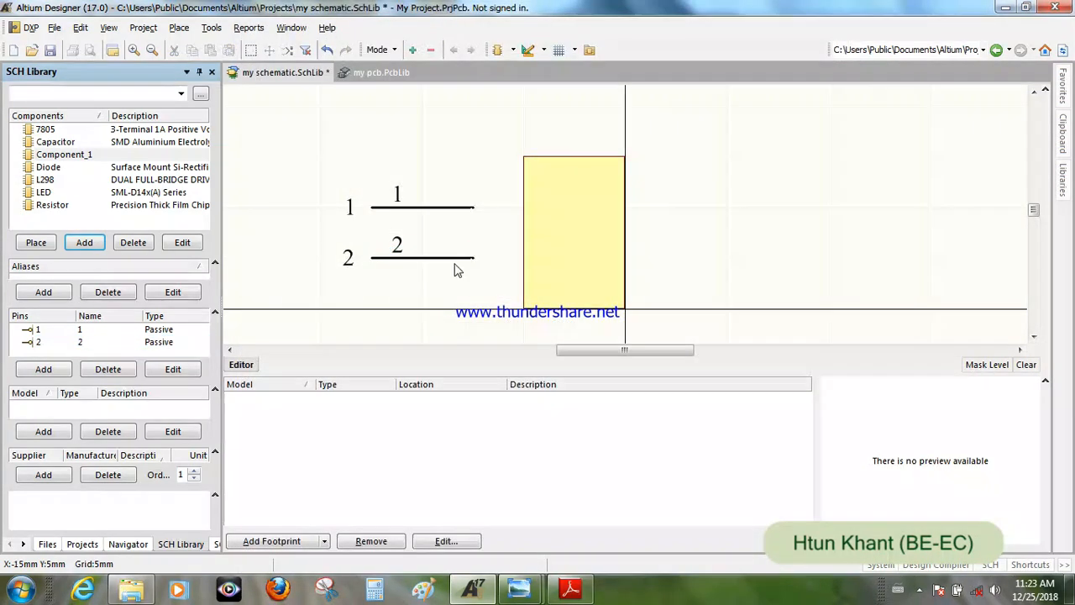
- Rotate both pins 180 degrees and attach them to the rectangle's left edge, with their electrical ends facing outward
scroll(453, 270, "up", 3, "ctrl")
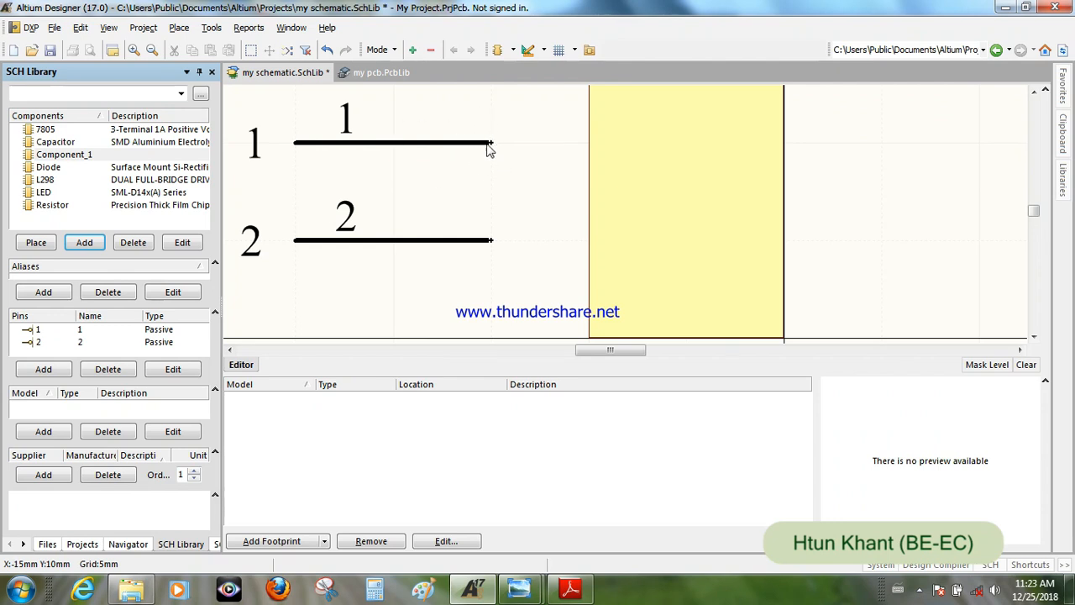
left_click_drag(423, 146, 434, 173)
key("space")
key("space")
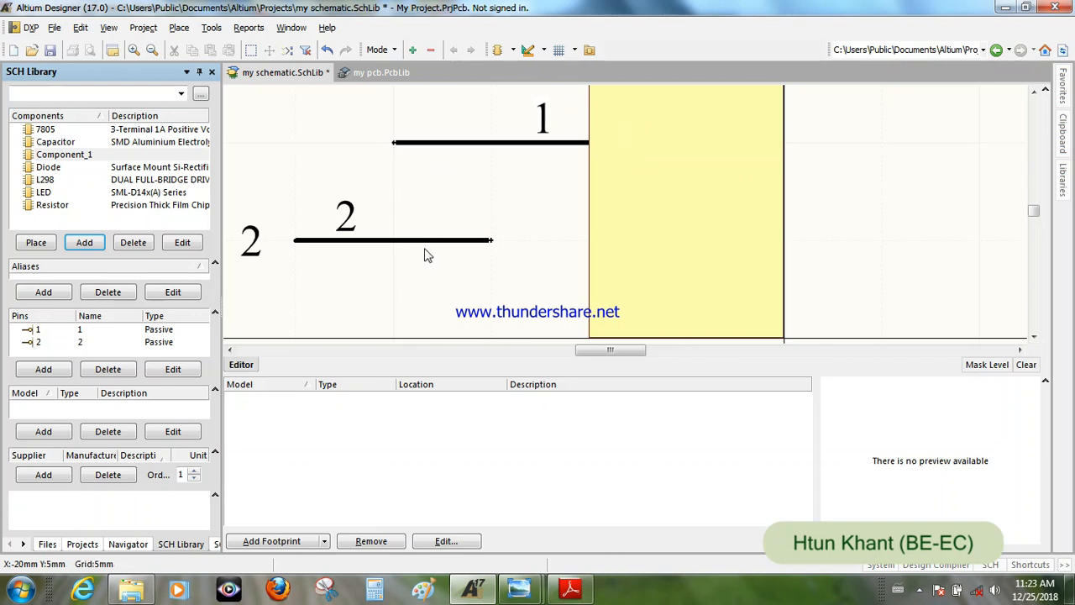
mouse_move(424, 242)
left_mouse_down()
mouse_move(518, 236)
mouse_move(427, 240)
left_mouse_up()
key("space")
key("space")
left_click(320, 201)
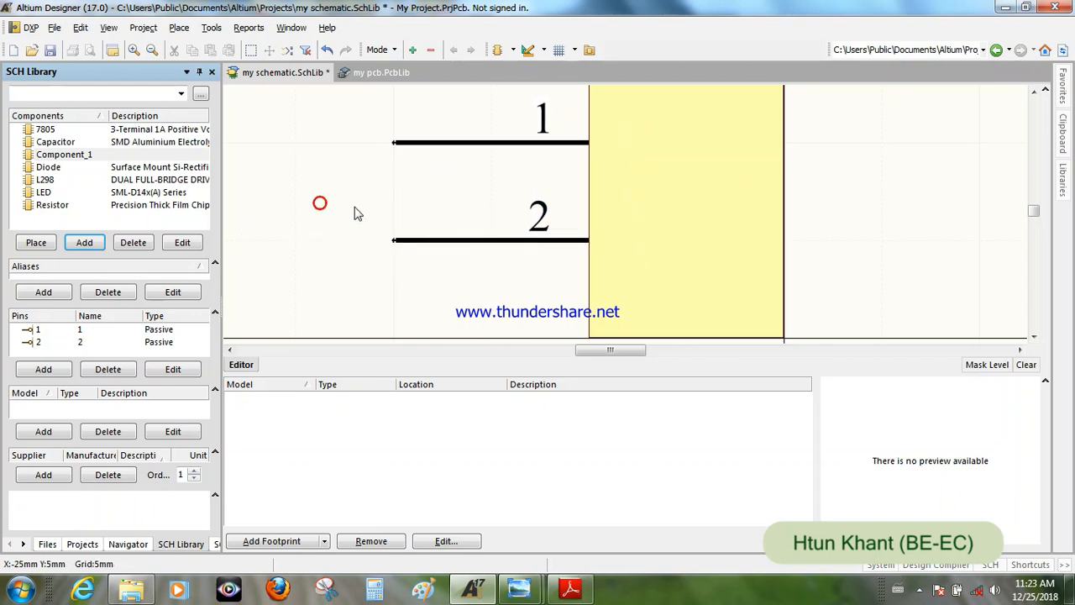
- Send the rectangle to the back, behind the pin names
scroll(689, 227, "down", 3, "ctrl")
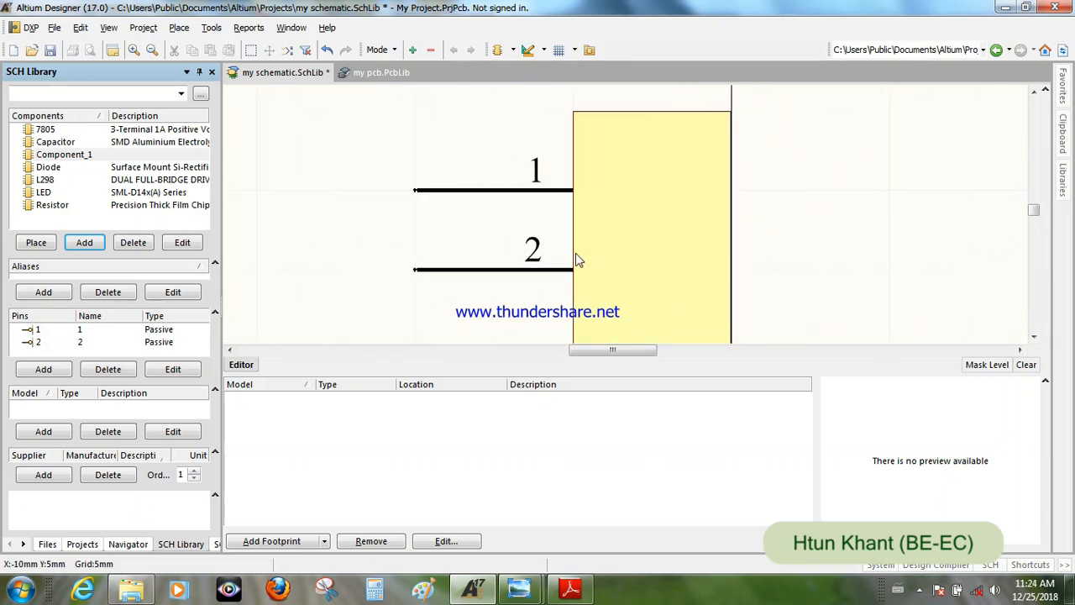
left_click(658, 242)
left_click(82, 28)
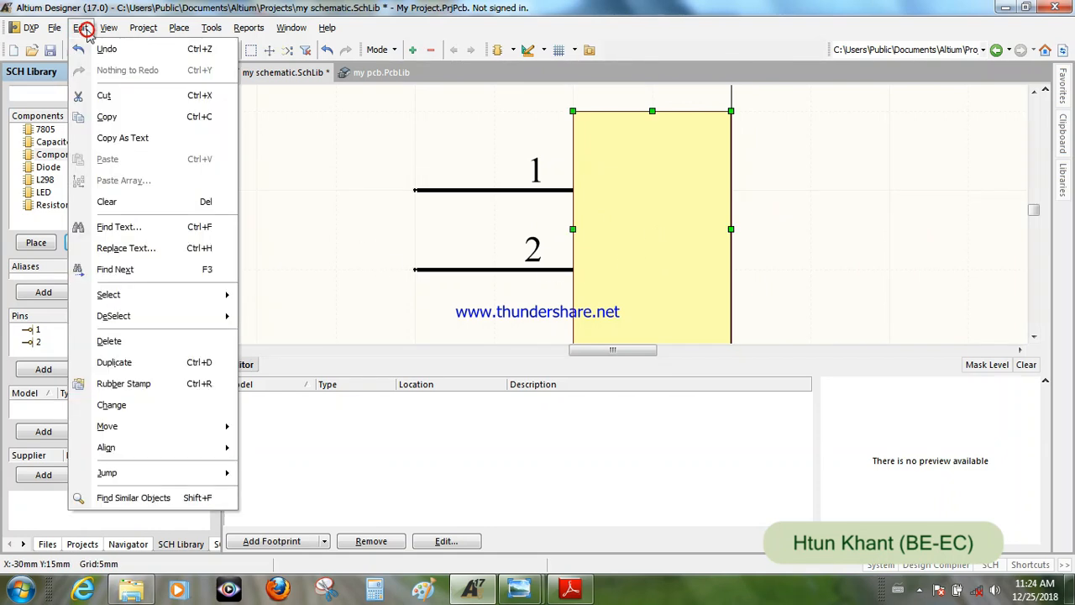
mouse_move(132, 427)
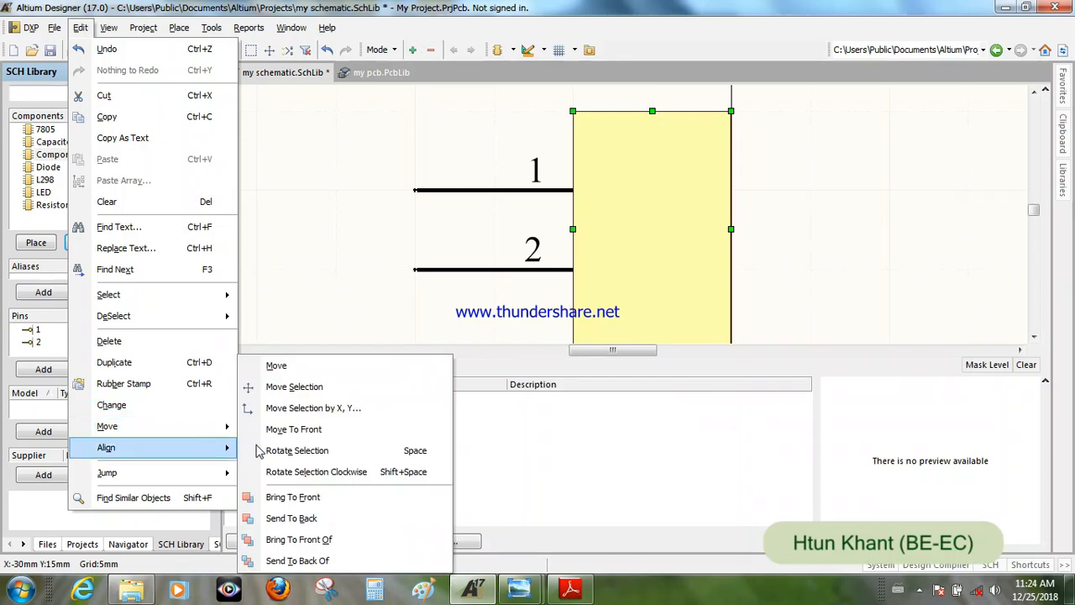
mouse_move(223, 426)
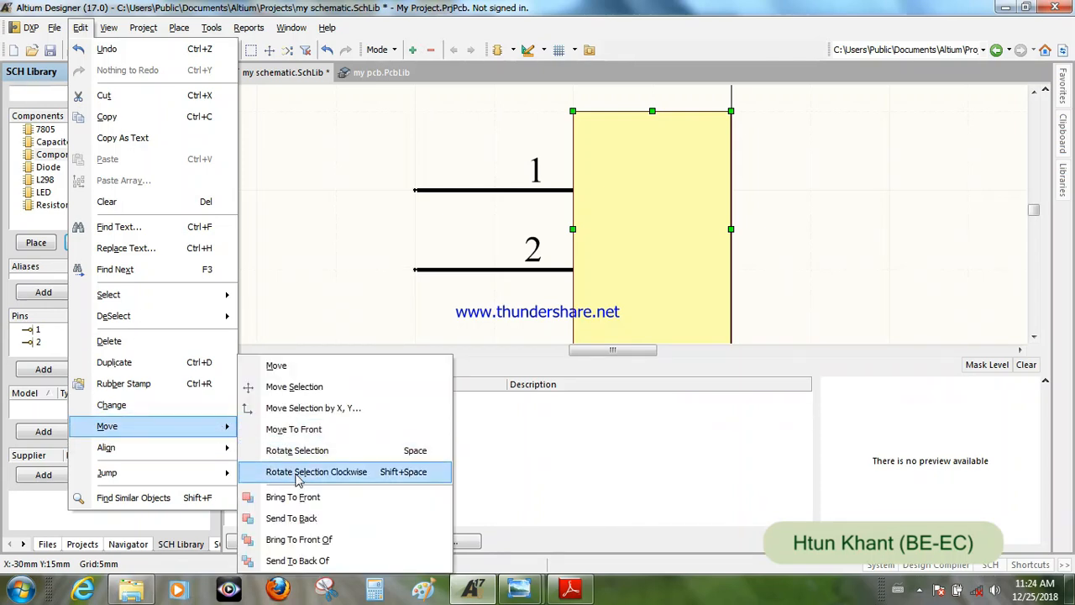
left_click(292, 519)
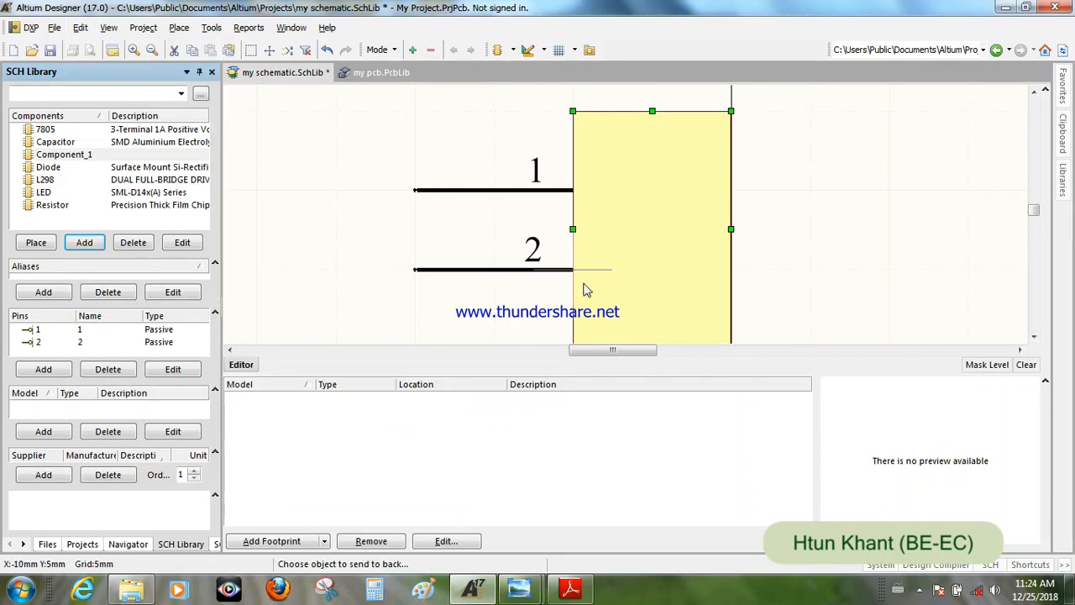
left_click(641, 249)
right_click(776, 191)
- Narrow the rectangle to about 5 mm by moving its right edge inward, and deselect it
scroll(668, 294, "up", 1, "ctrl")
scroll(668, 294, "down", 1, "ctrl")
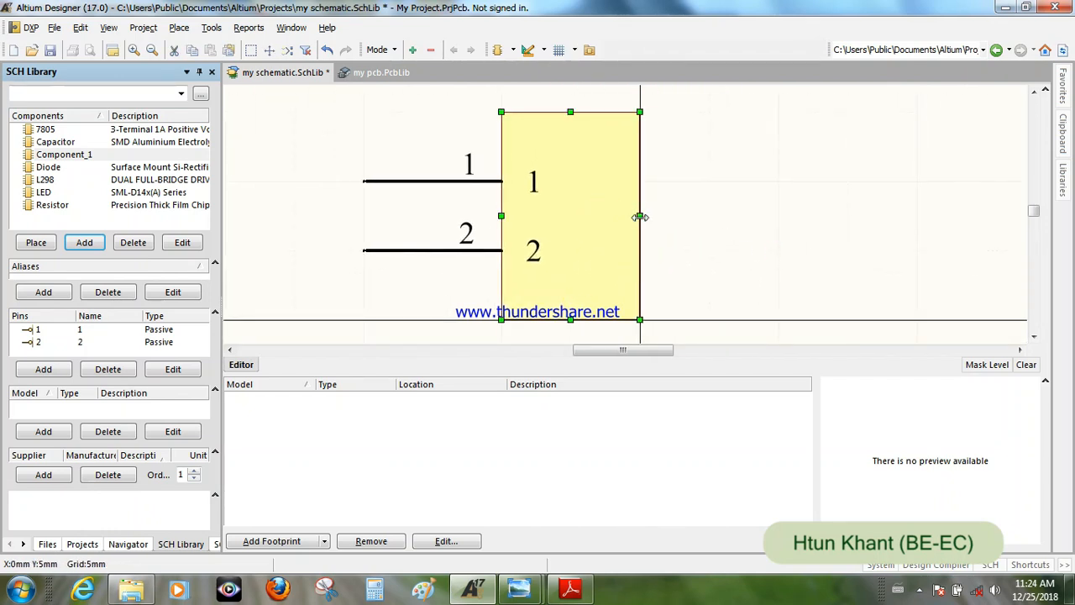
left_click_drag(639, 217, 593, 220)
left_click(604, 207)
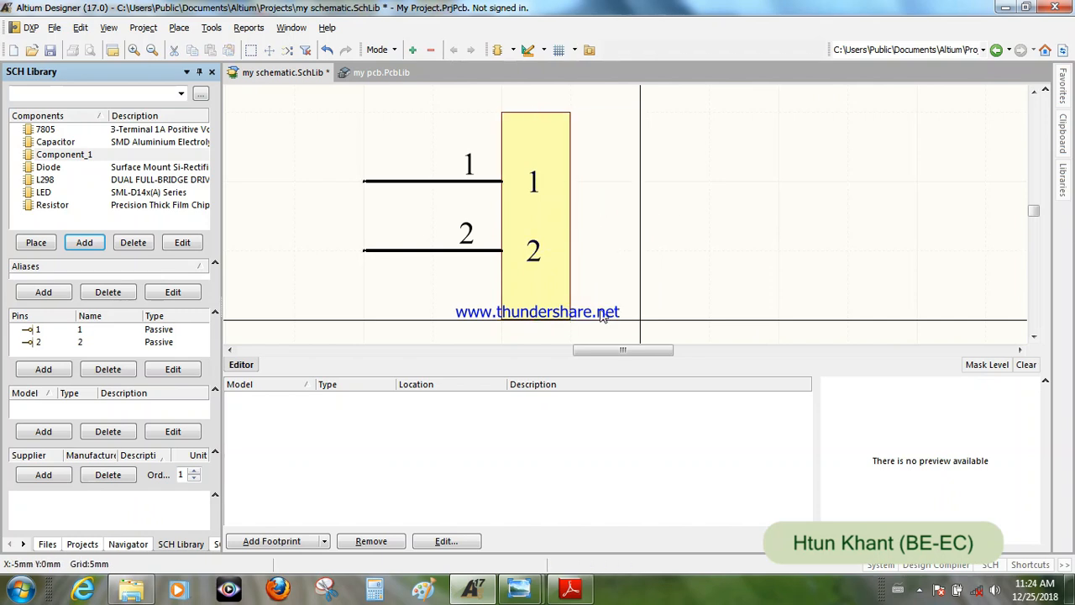
- Set Component_1's default designator to P and its default comment to 2 Pin
double_click(67, 154)
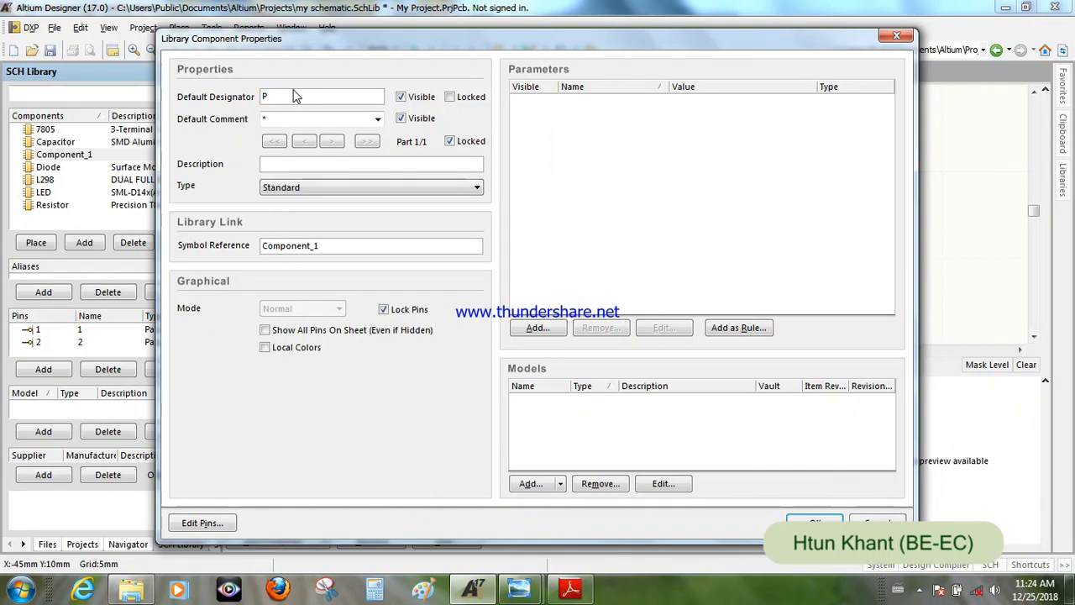
left_click(276, 119)
- Copy "PCB terminal block" from the title of the Phoenix Contact datasheet PDF into the component's description
left_click(301, 164)
left_click(579, 594)
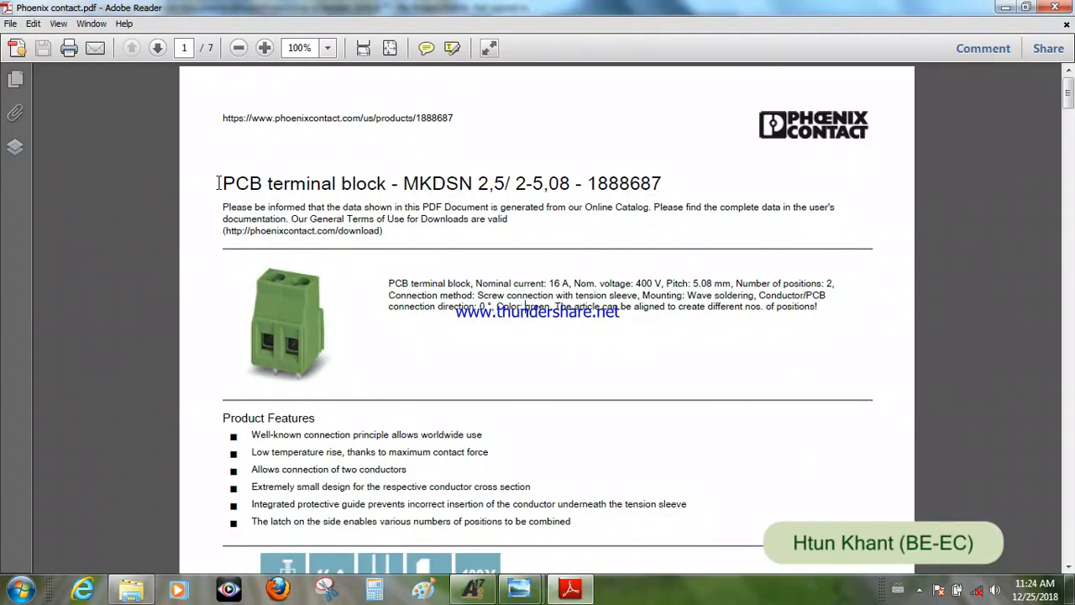
left_click_drag(225, 184, 359, 194)
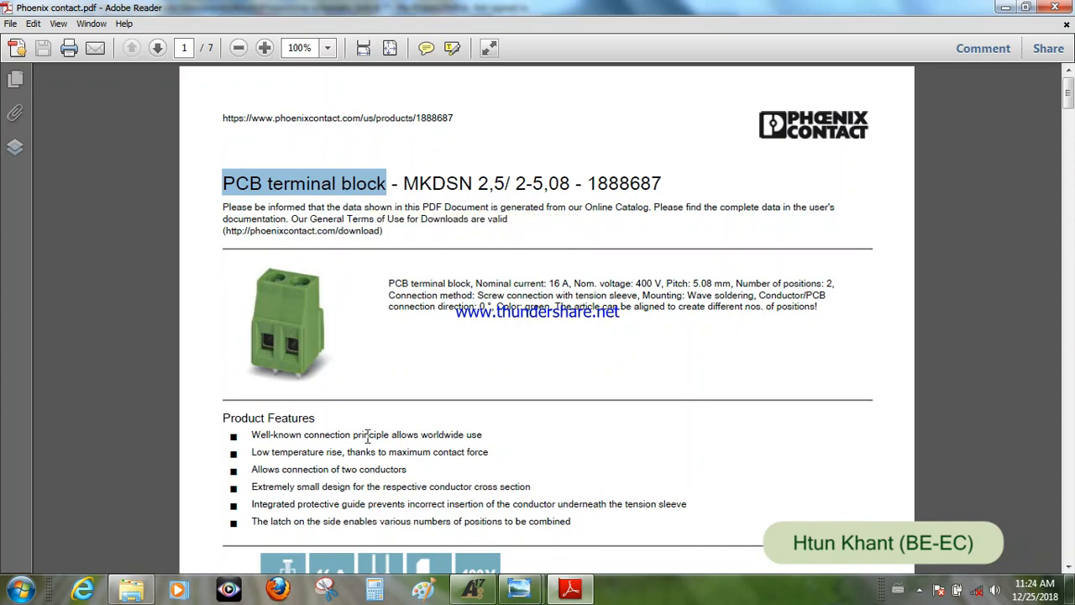
left_click(473, 588)
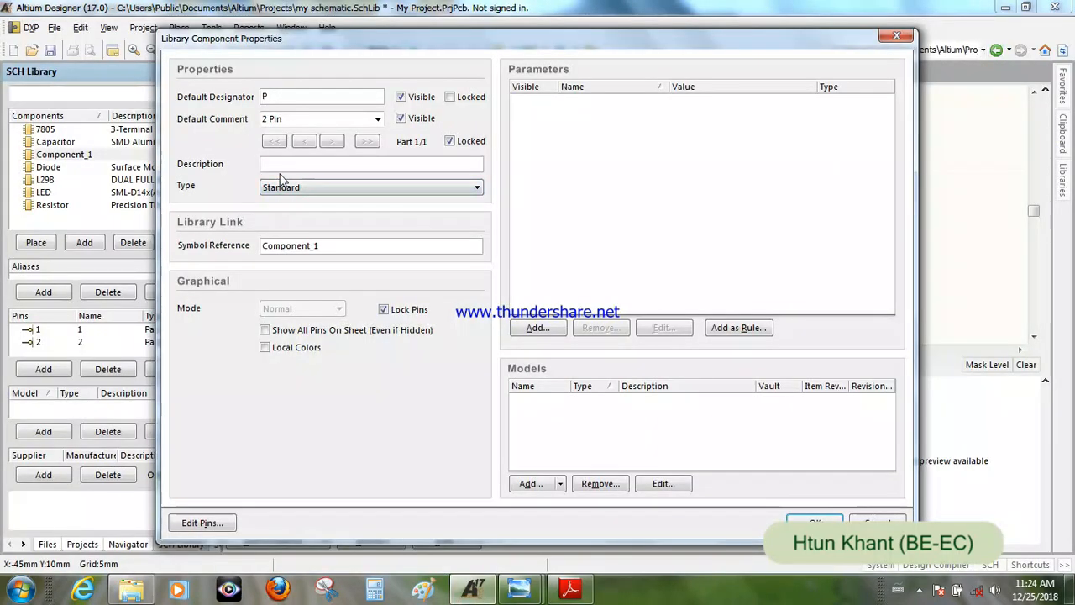
type("PCB terminal block")
- Set the component's symbol reference to 2 Pin, accept its properties and save the schematic library
left_click_drag(284, 119, 263, 118)
key("ctrl+c")
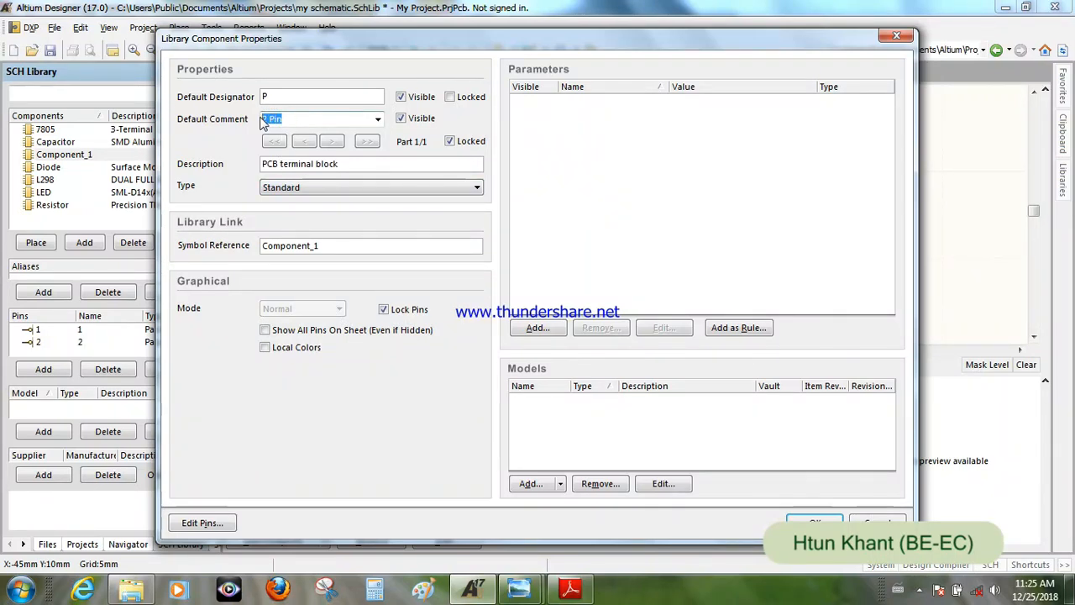
left_click(299, 244)
left_click_drag(327, 245, 261, 249)
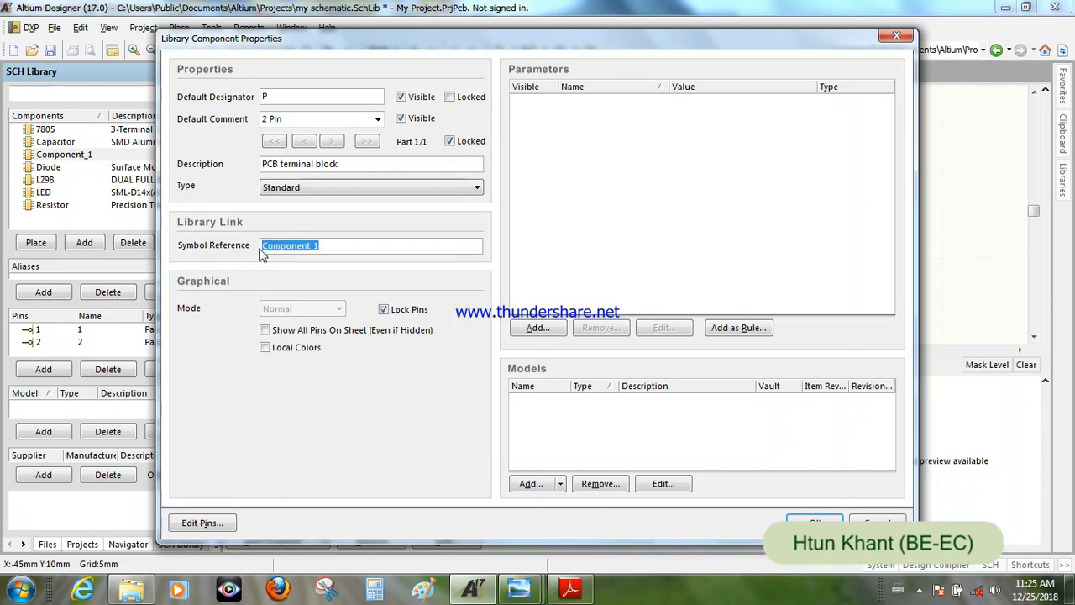
key("ctrl+v")
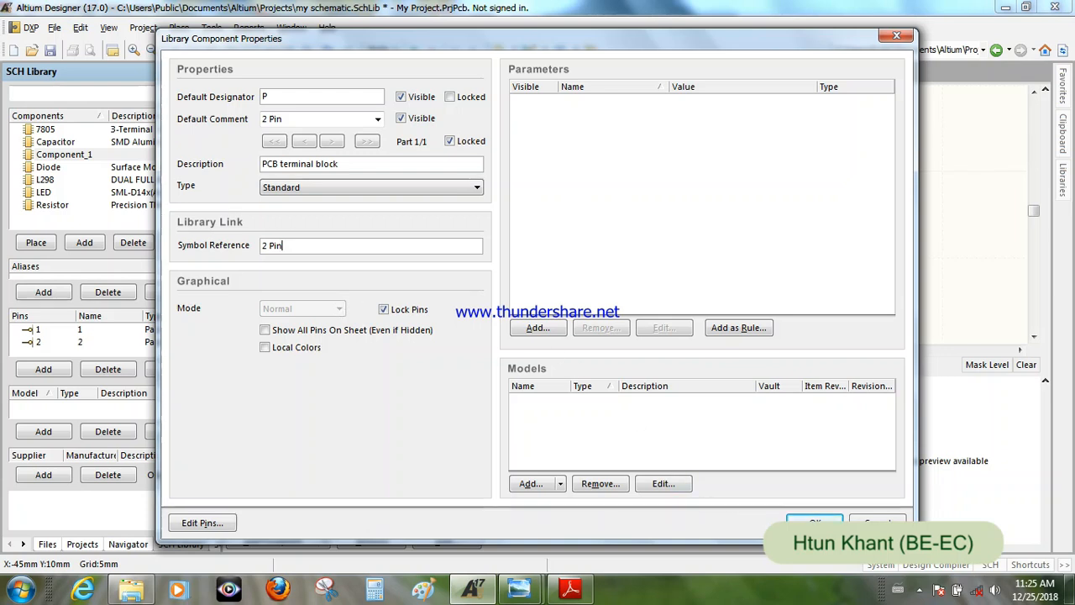
left_click(815, 523)
left_click(494, 257)
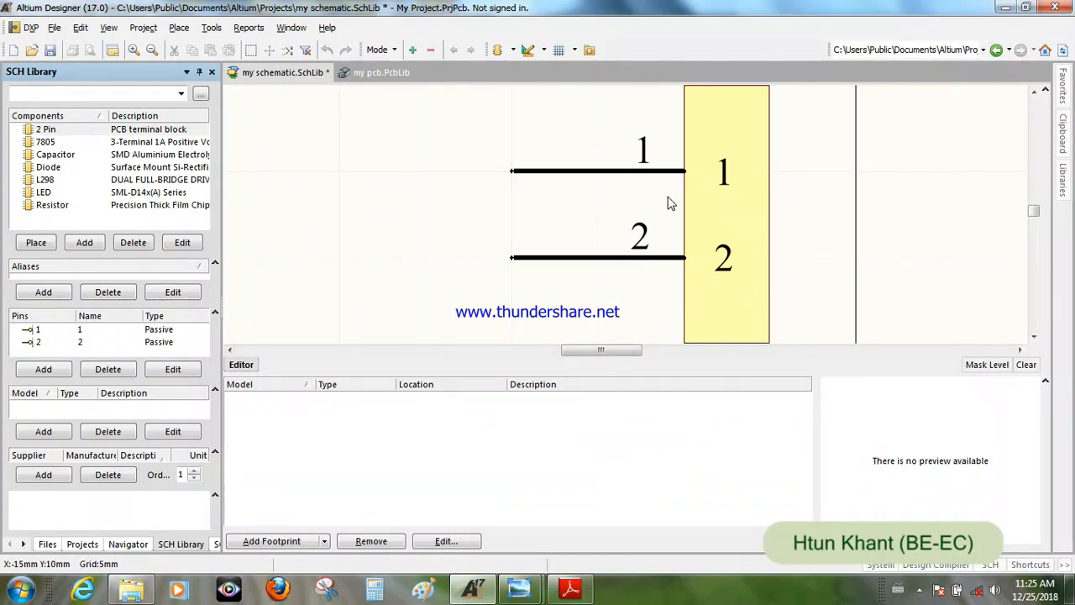
left_click(50, 50)
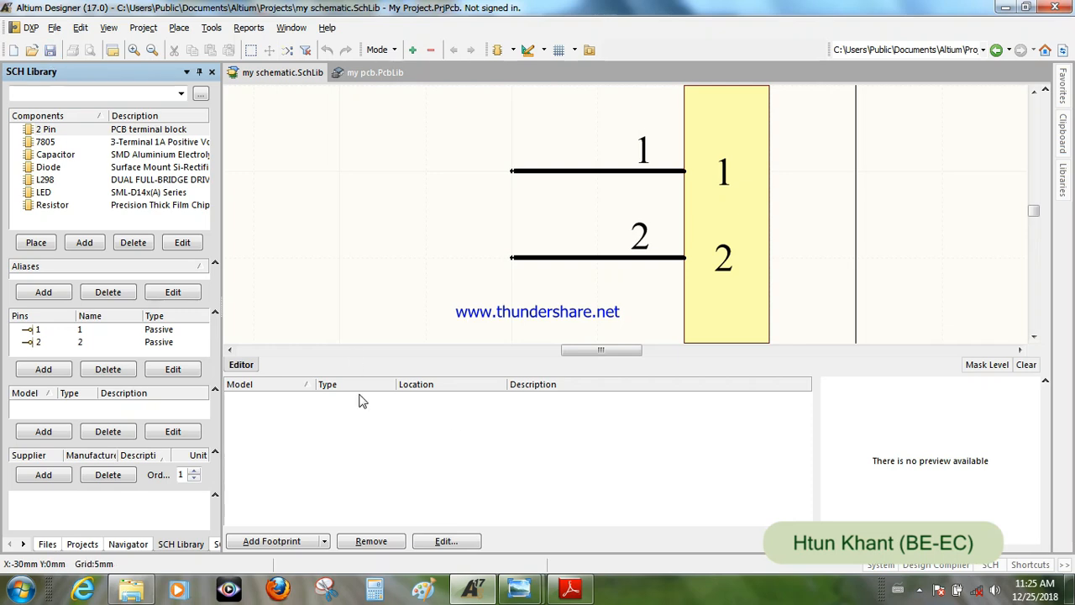
- Add a new component with the default name Component_1 and place three horizontal pins stacked 5 mm apart
left_click(89, 242)
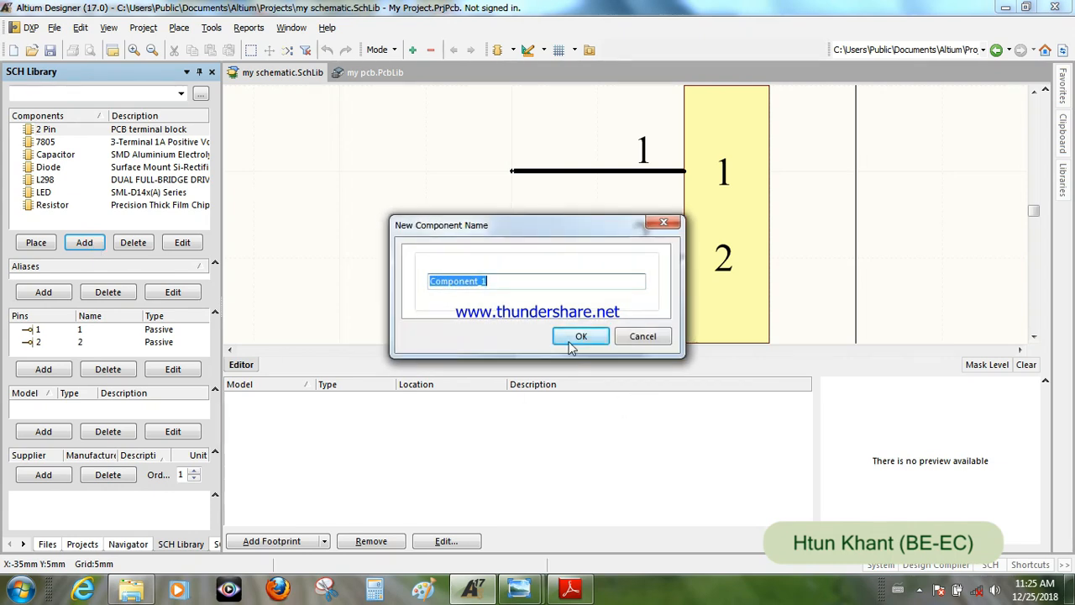
left_click(570, 343)
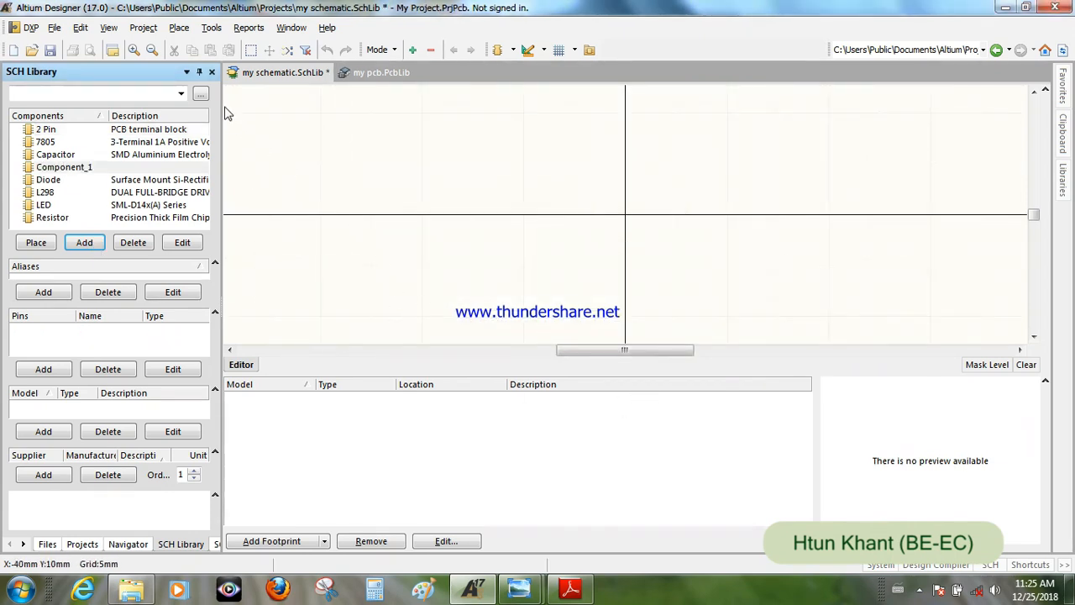
left_click(179, 29)
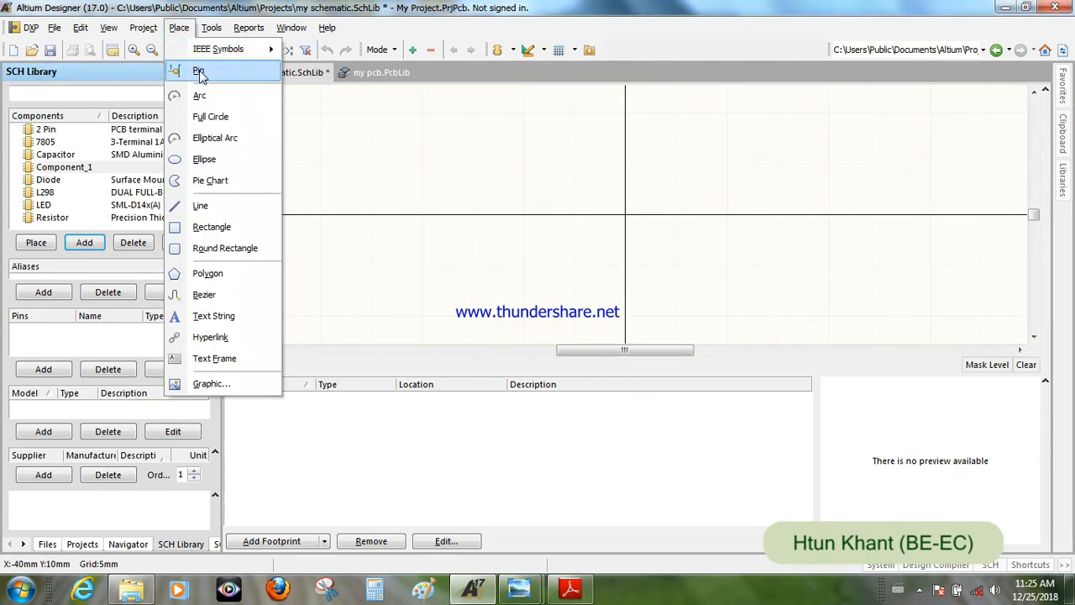
left_click(199, 73)
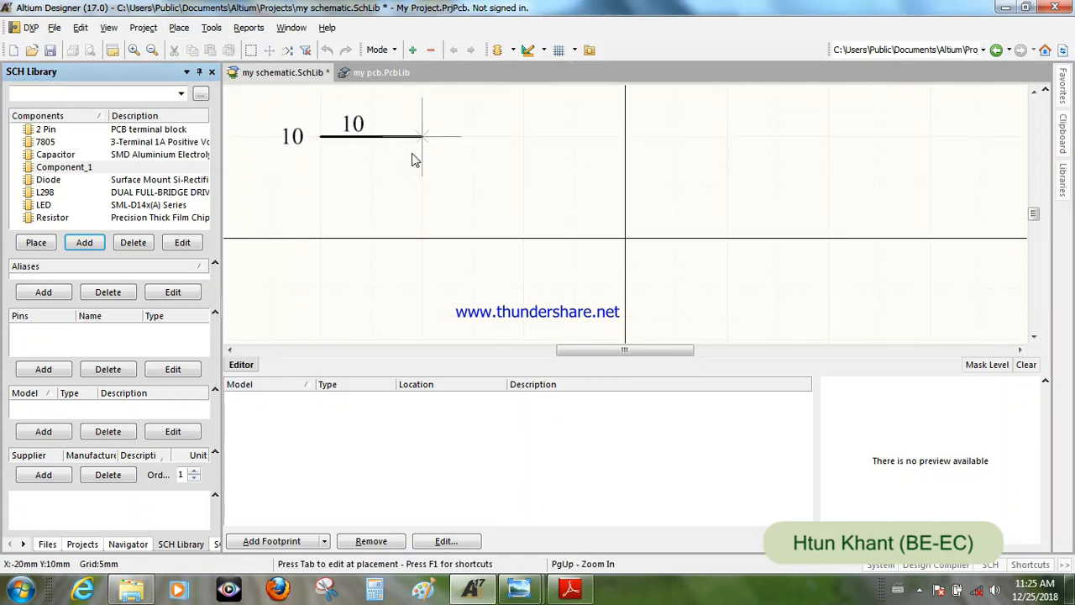
left_click(423, 136)
left_click(422, 186)
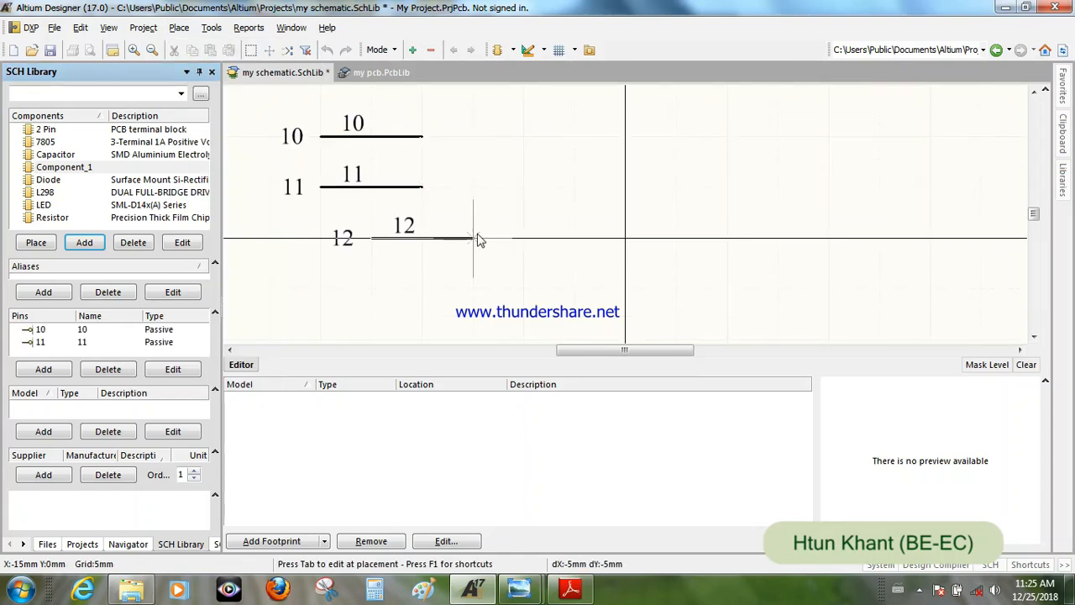
left_click(423, 239)
right_click(578, 179)
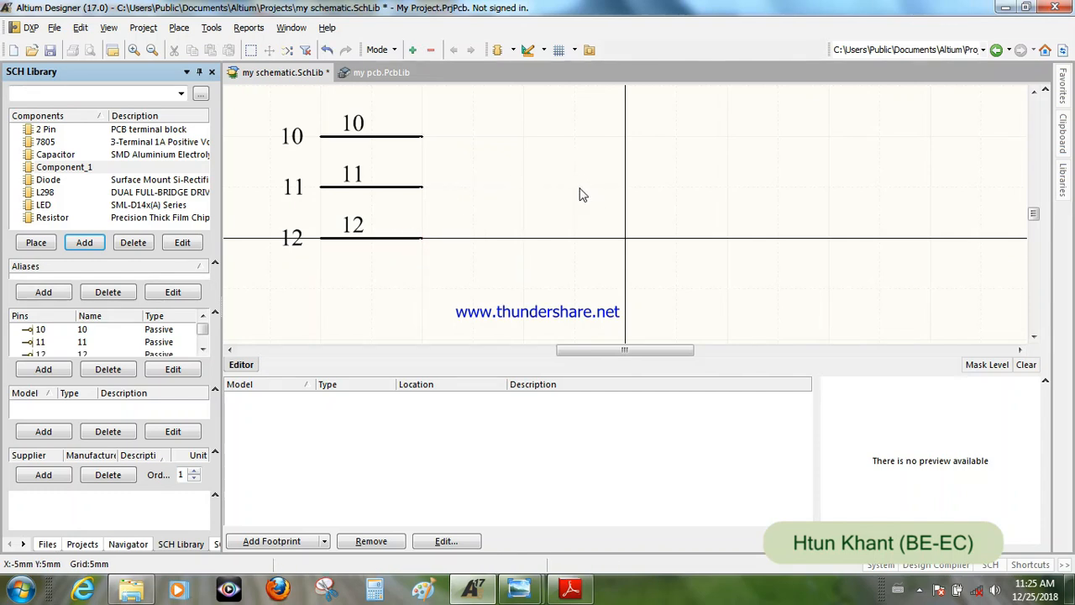
- Draw a rectangle about 10 mm wide and 20 mm tall beside the three pins, and move it about 5 mm away from them
scroll(579, 179, "down", 1, "ctrl")
right_click_drag(579, 179, 575, 221)
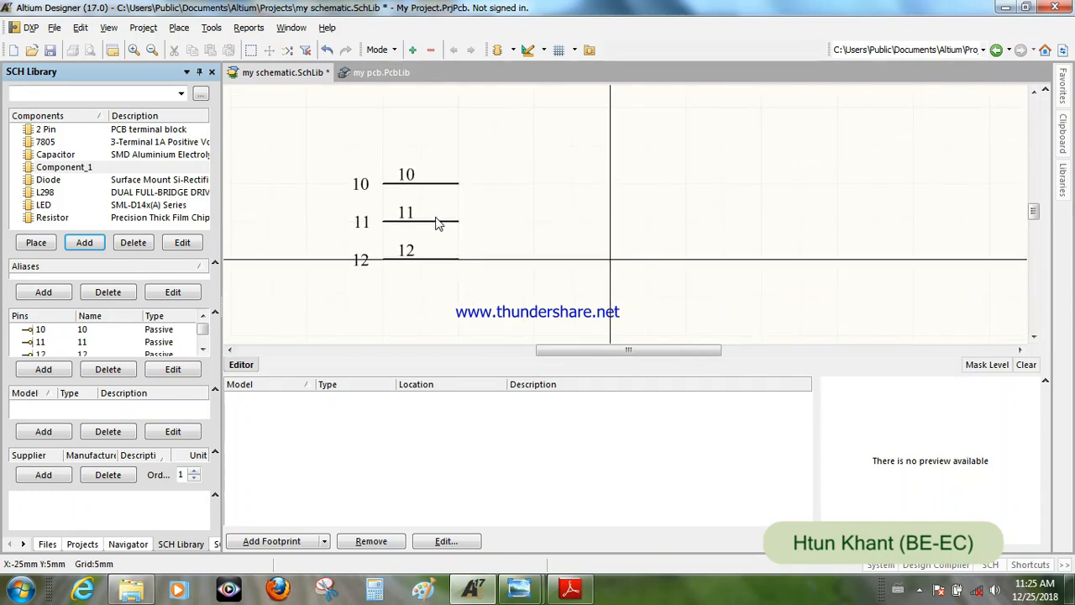
left_click(180, 27)
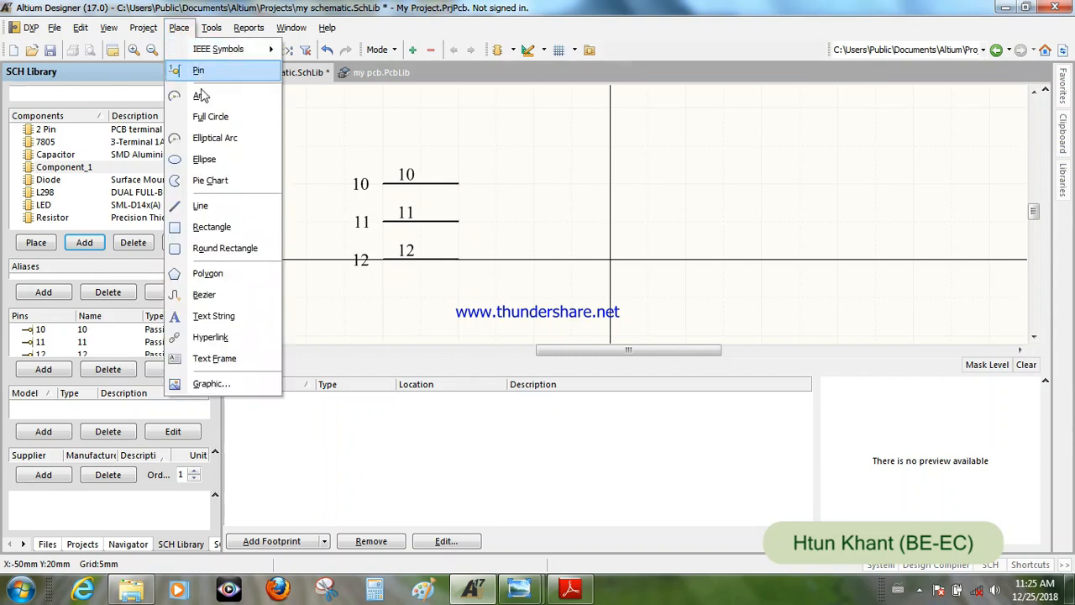
left_click(201, 224)
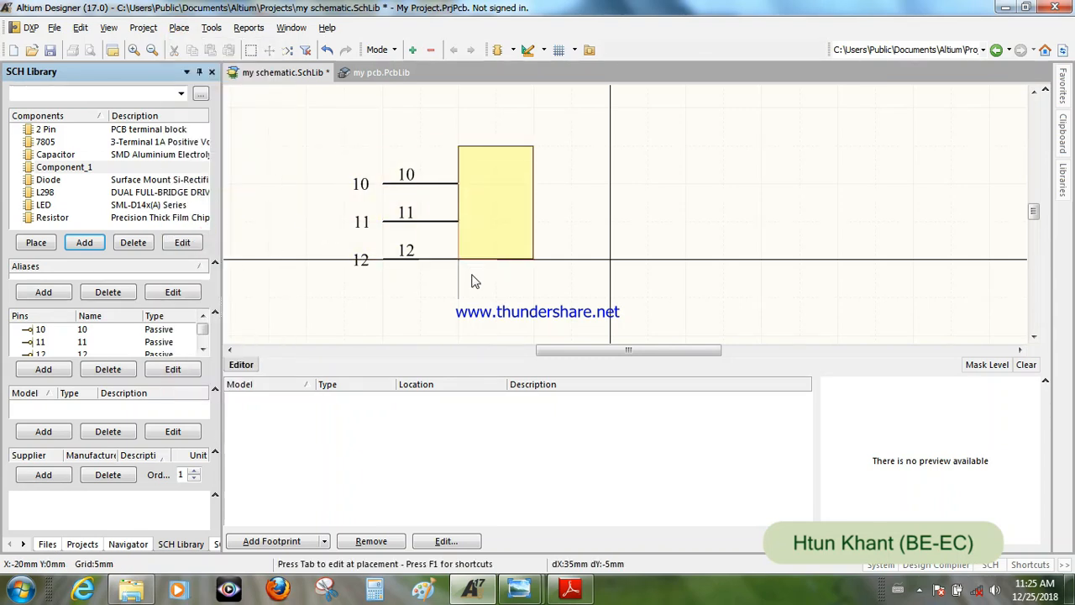
left_click(458, 297)
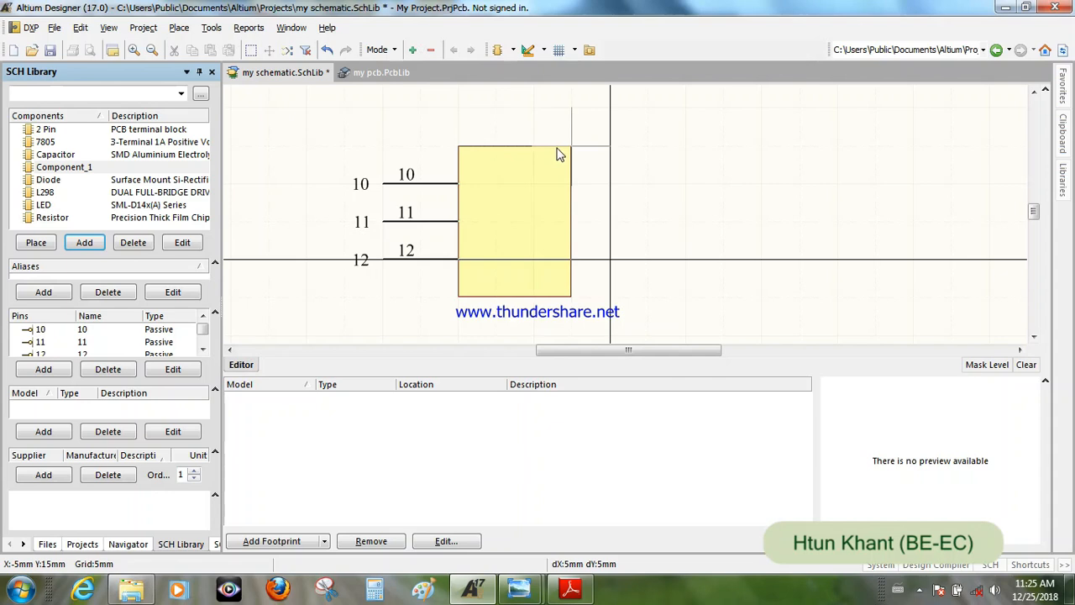
left_click(534, 146)
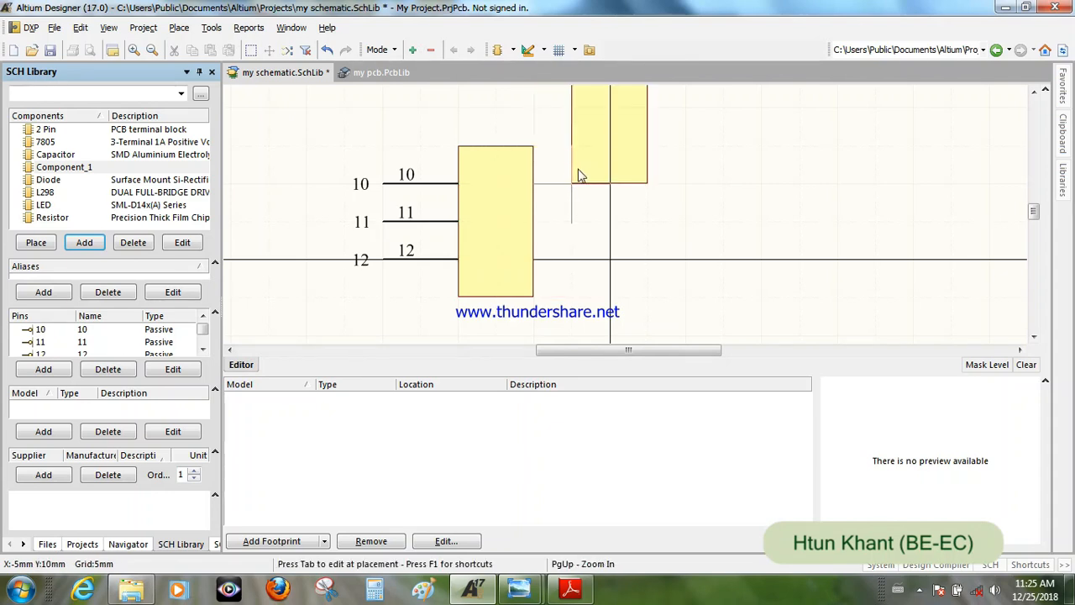
right_click(578, 175)
middle_click_drag(508, 266, 506, 256)
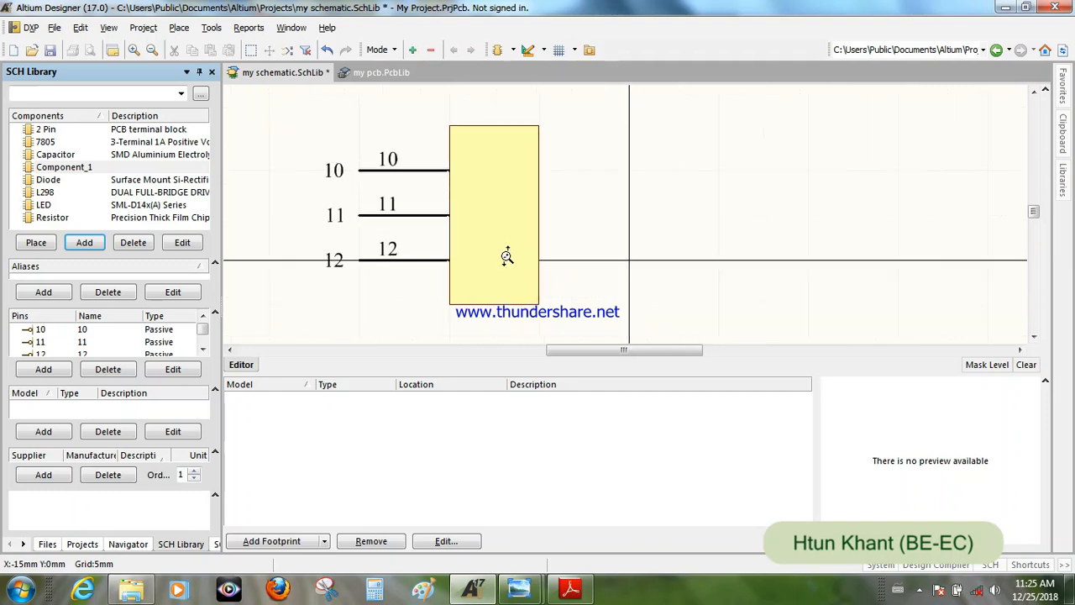
mouse_move(507, 248)
left_mouse_down()
mouse_move(499, 238)
mouse_move(532, 228)
mouse_move(514, 242)
left_mouse_up()
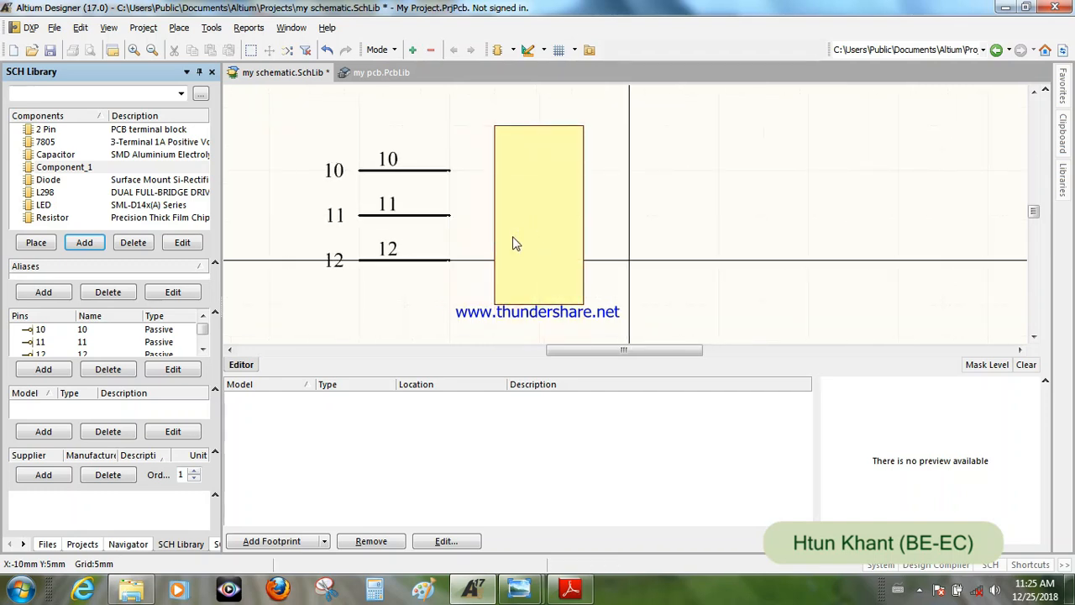
- Set the top pin's display name and designator to 1
double_click(395, 169)
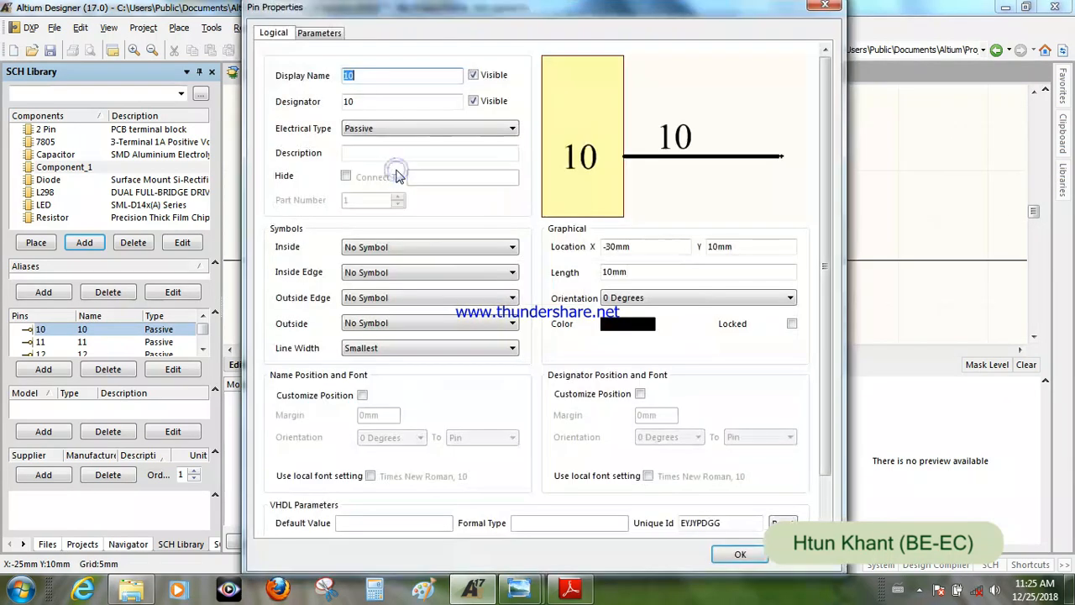
type("1")
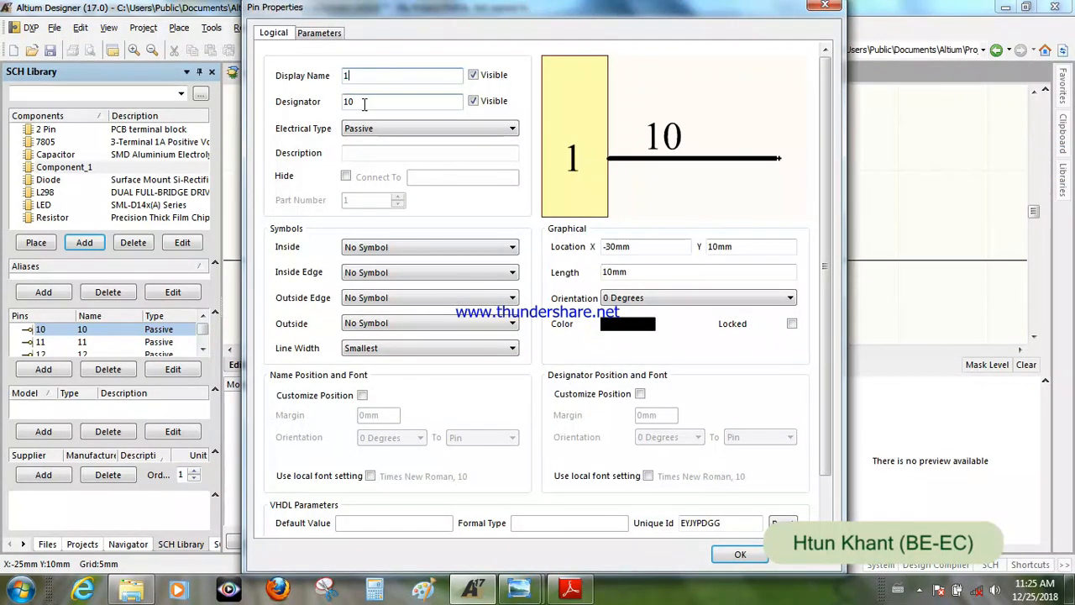
type("1")
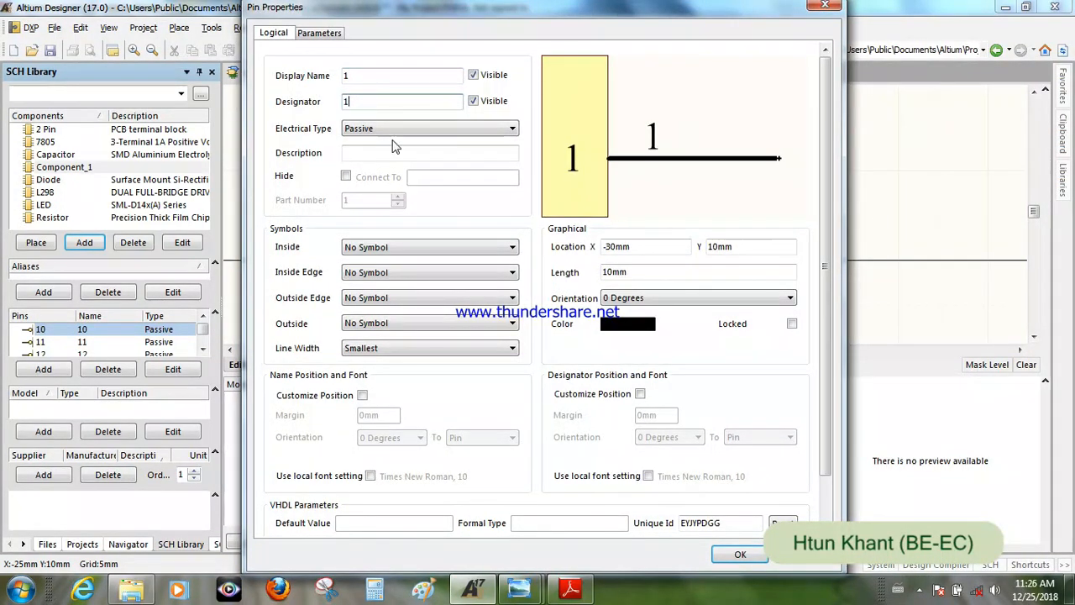
left_click(740, 555)
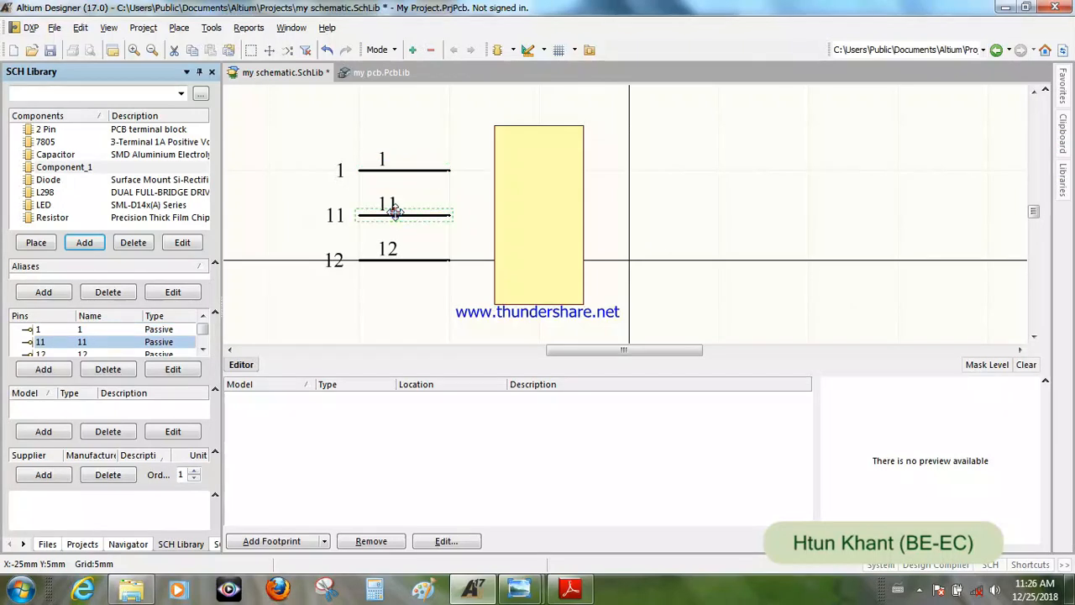
- Set the middle pin's display name and designator to 2
double_click(394, 213)
type("2")
left_click(364, 101)
type("2")
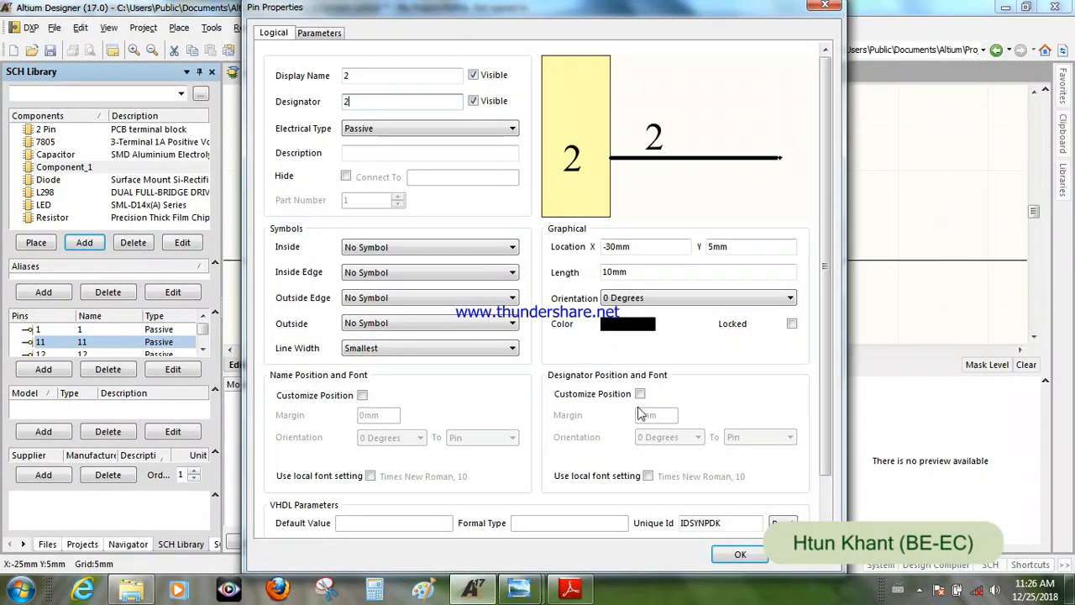
left_click(738, 555)
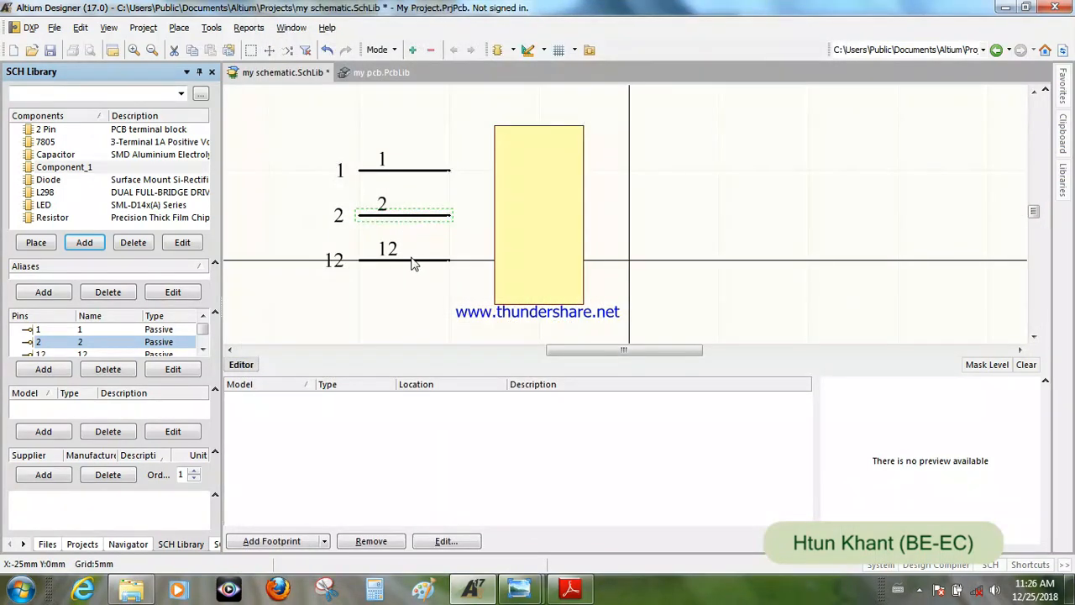
- Set the bottom pin's display name and designator to 3, and deselect the pin
double_click(414, 263)
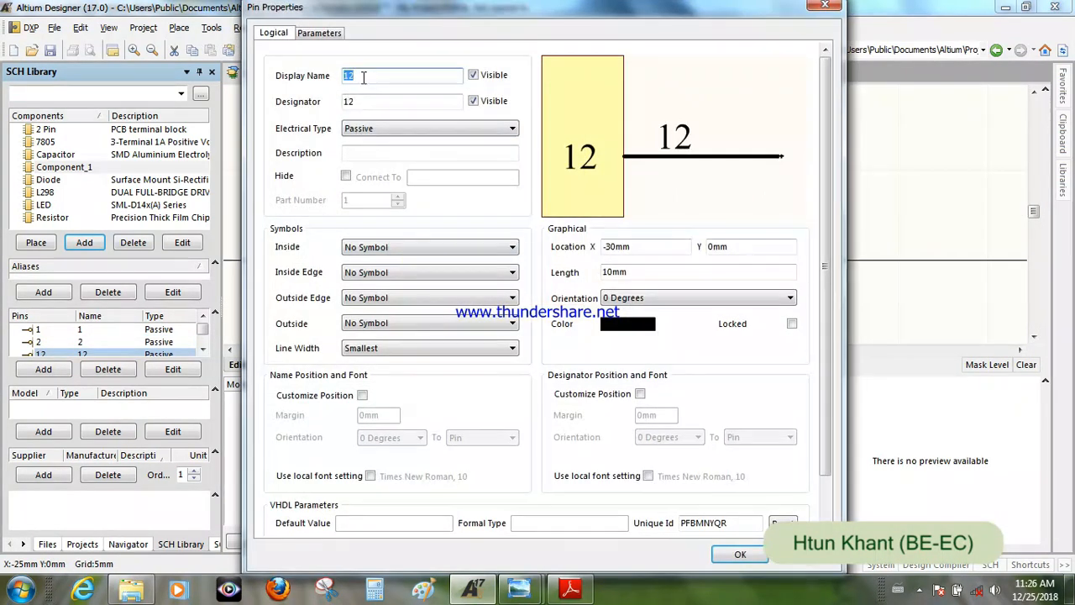
type("3")
double_click(367, 100)
type("3")
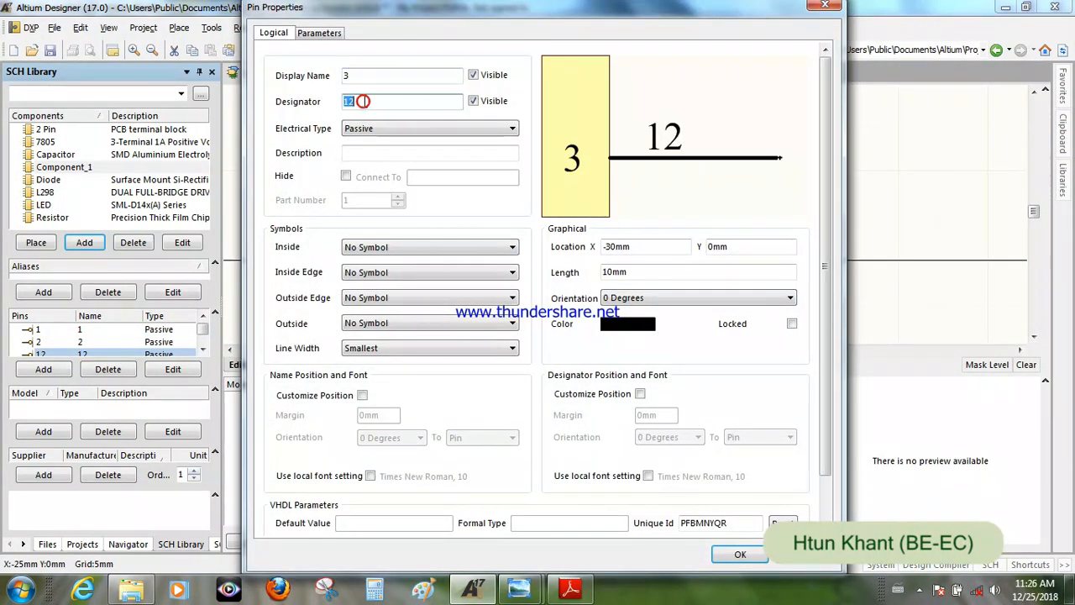
left_click(740, 555)
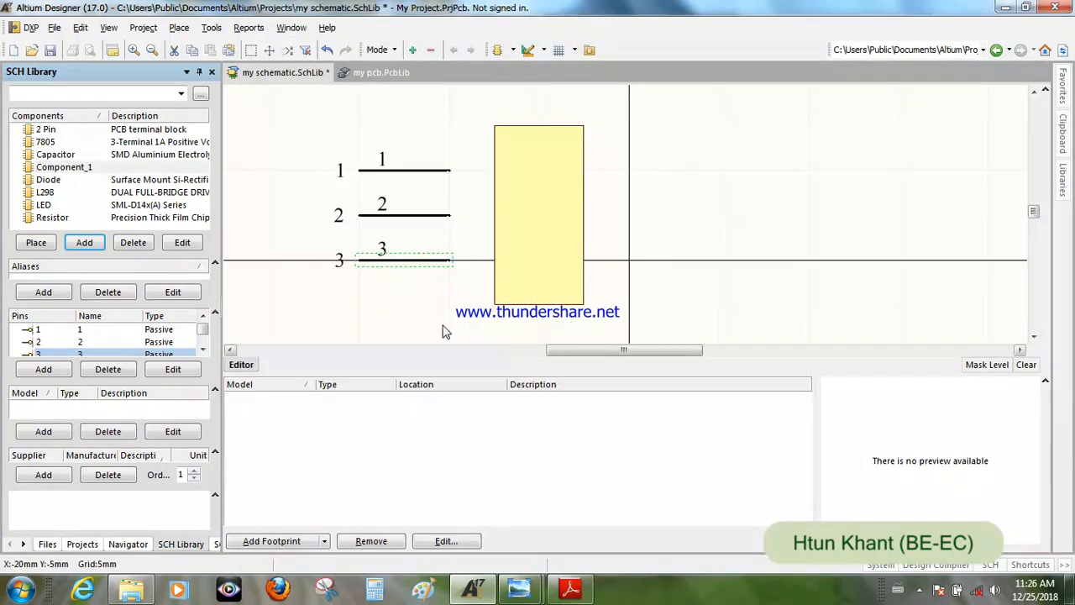
left_click(437, 324)
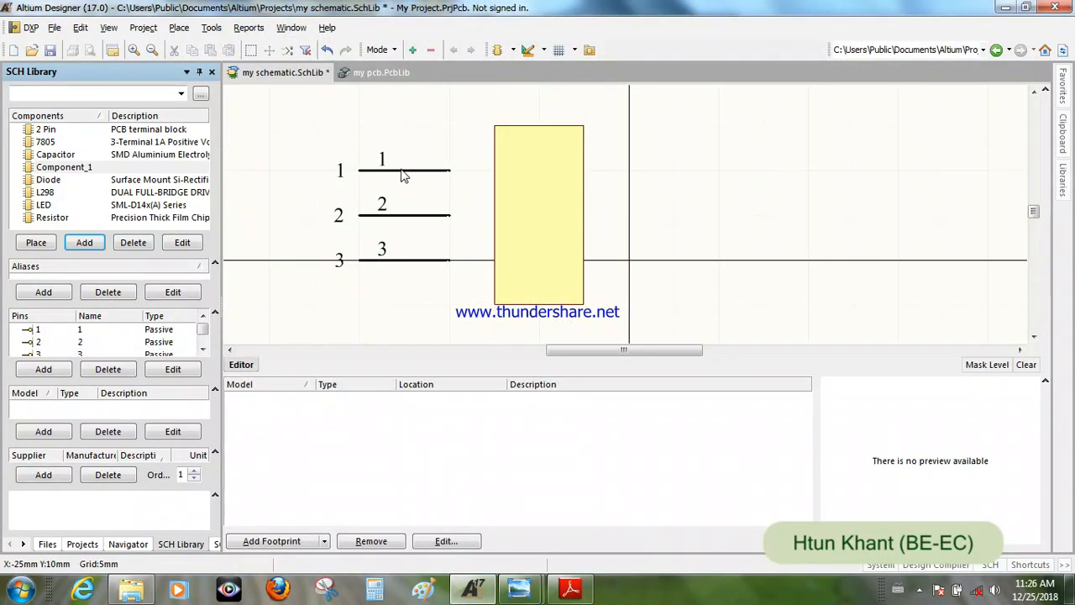
- Rotate all three pins 180 degrees and attach them to the rectangle's left edge, with their electrical ends facing outward
left_click_drag(403, 175, 423, 168)
key("space")
key("space")
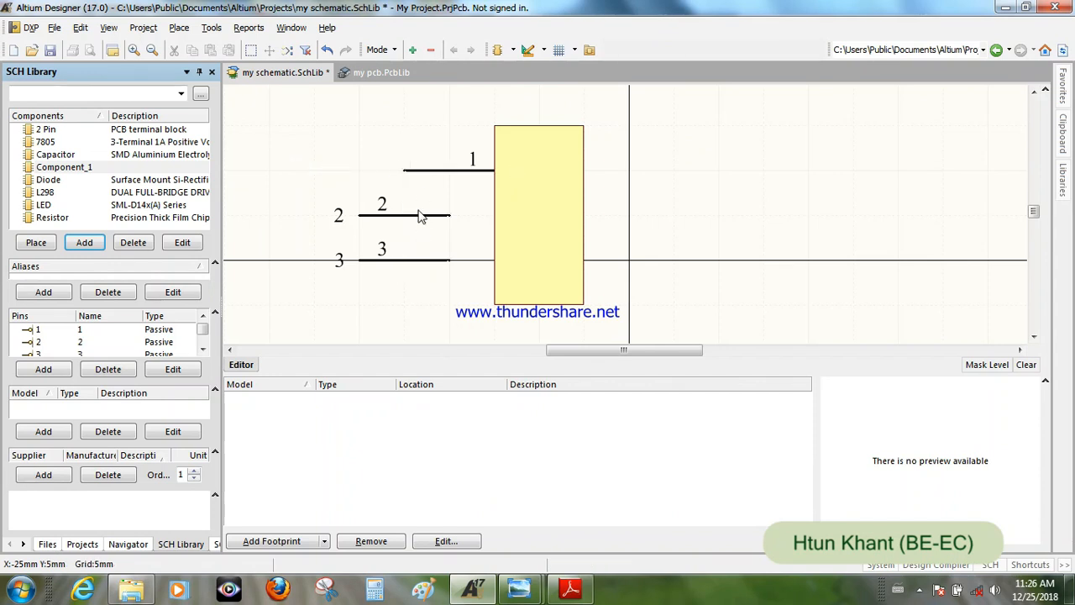
mouse_move(421, 220)
left_mouse_down()
mouse_move(444, 219)
mouse_move(412, 221)
left_mouse_up()
key("space")
key("space")
mouse_move(414, 267)
left_mouse_down()
mouse_move(443, 259)
mouse_move(423, 262)
left_mouse_up()
key("space")
key("space")
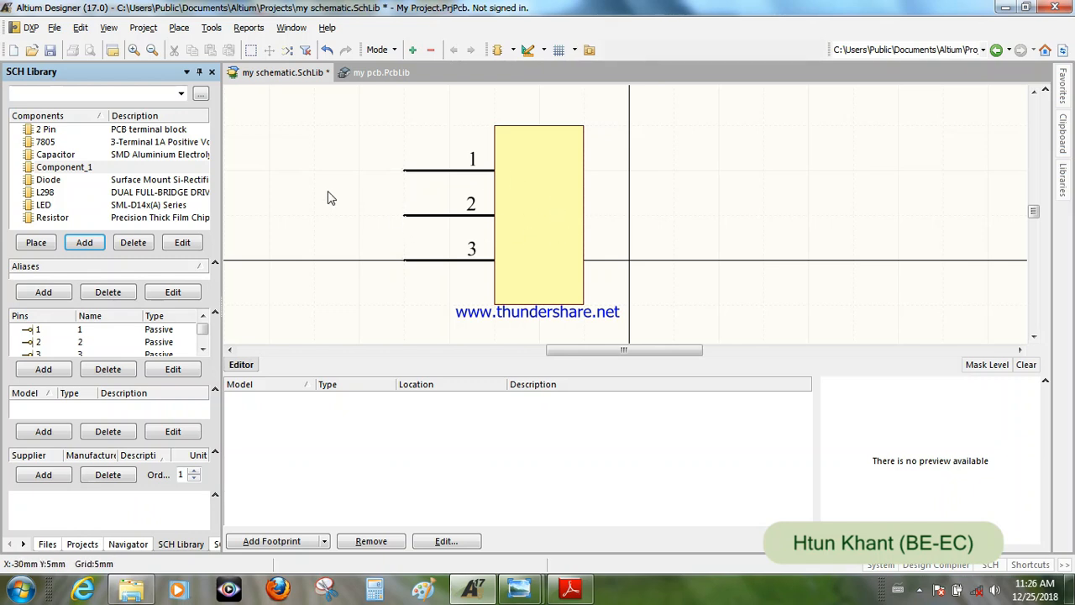
- Send the yellow rectangle to the back so it sits behind the three pin names
left_click(80, 27)
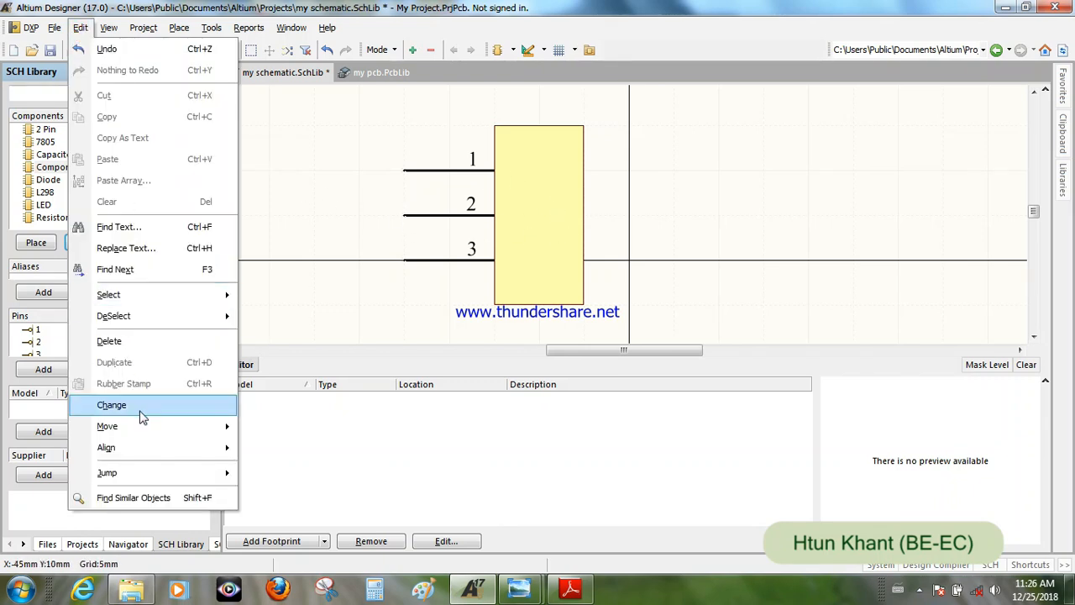
mouse_move(145, 436)
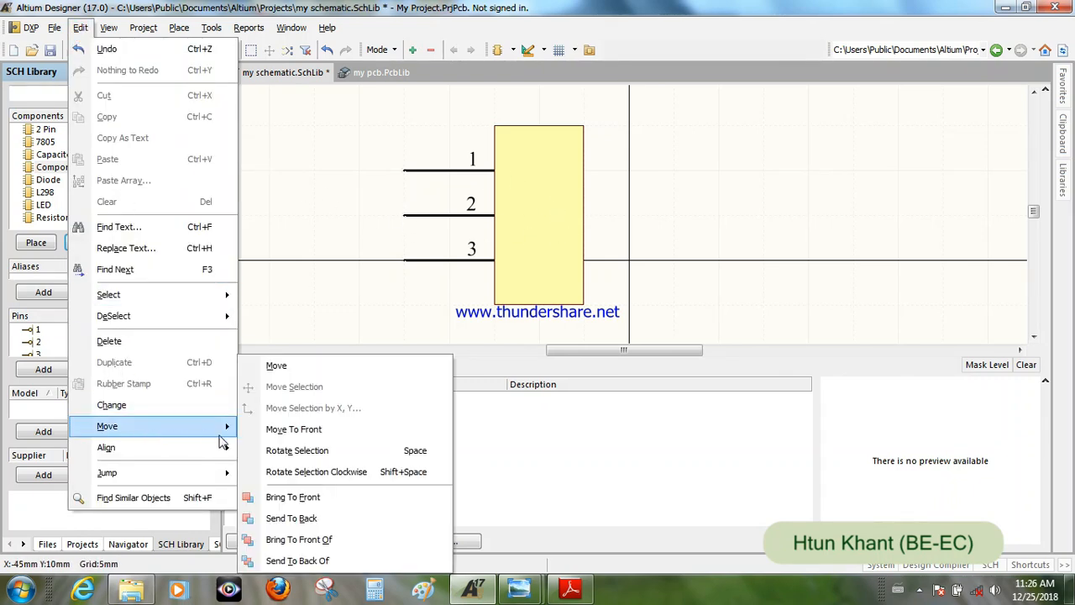
left_click(312, 522)
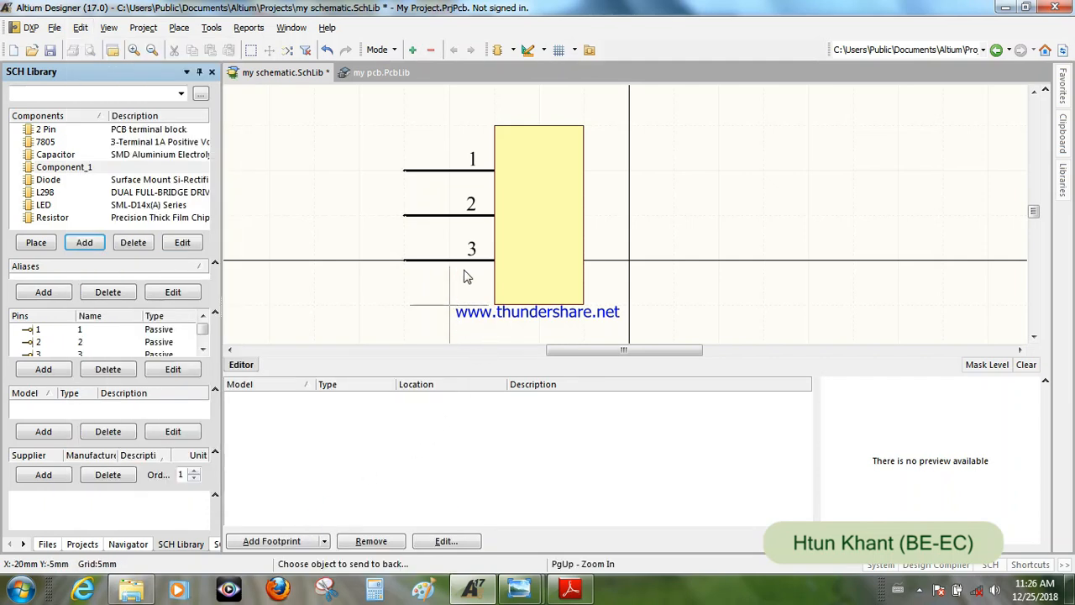
left_click(538, 228)
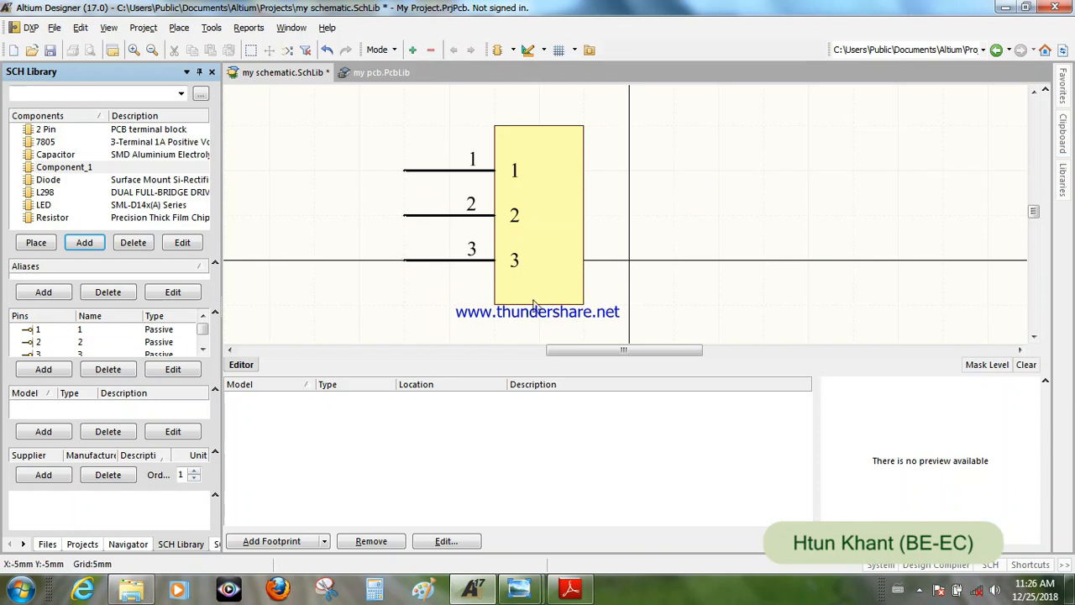
- Narrow the rectangle to about 5 mm wide by moving its right edge inward, and deselect it
left_click(560, 209)
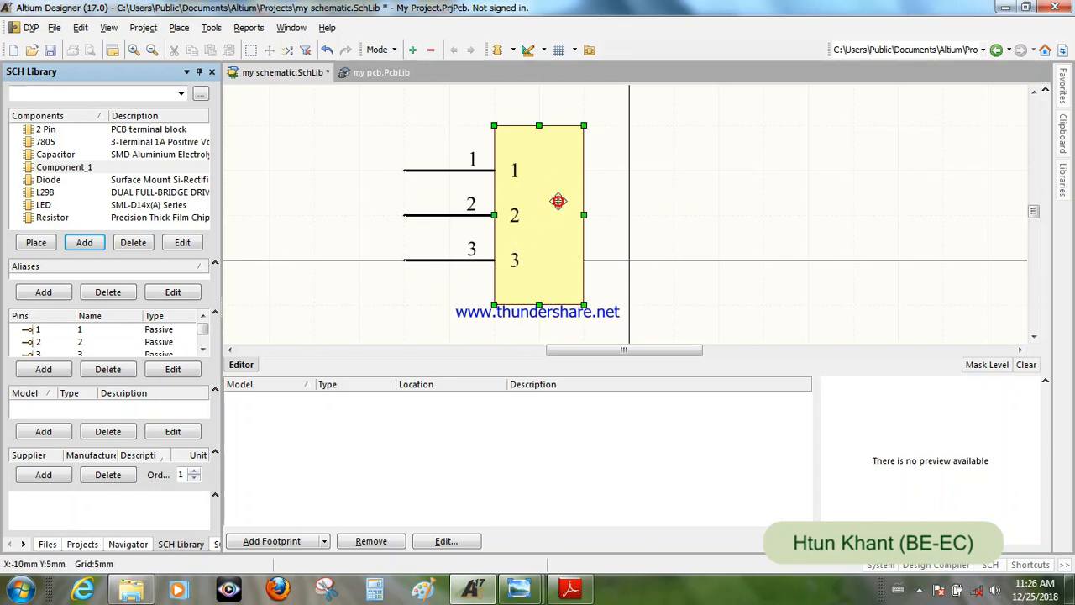
left_click_drag(584, 215, 556, 219)
left_click(576, 216)
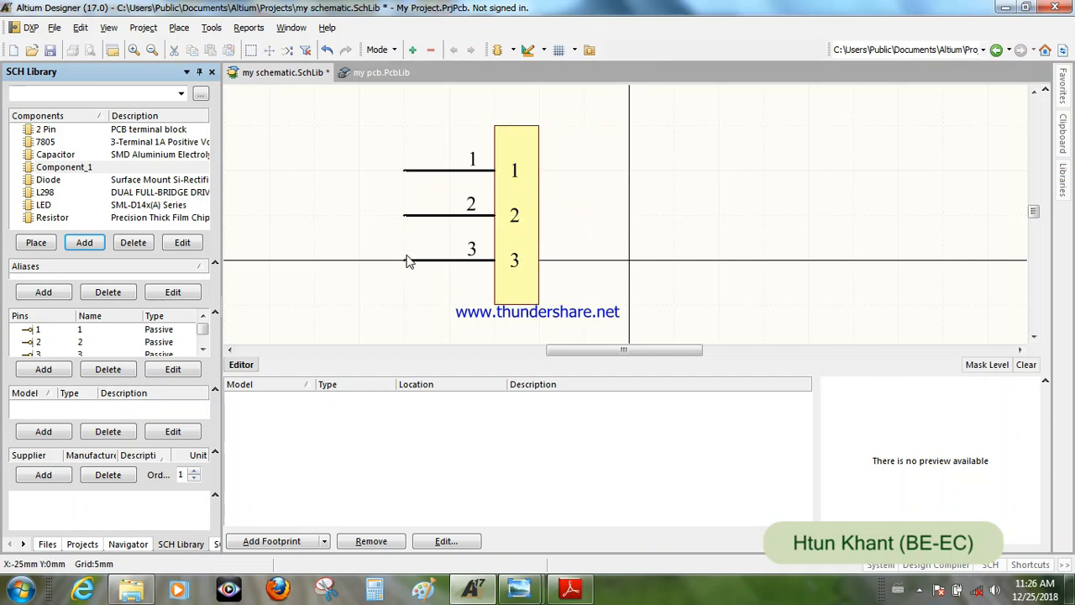
- Set Component_1's default designator to P? and its default comment to 3 pin
double_click(92, 170)
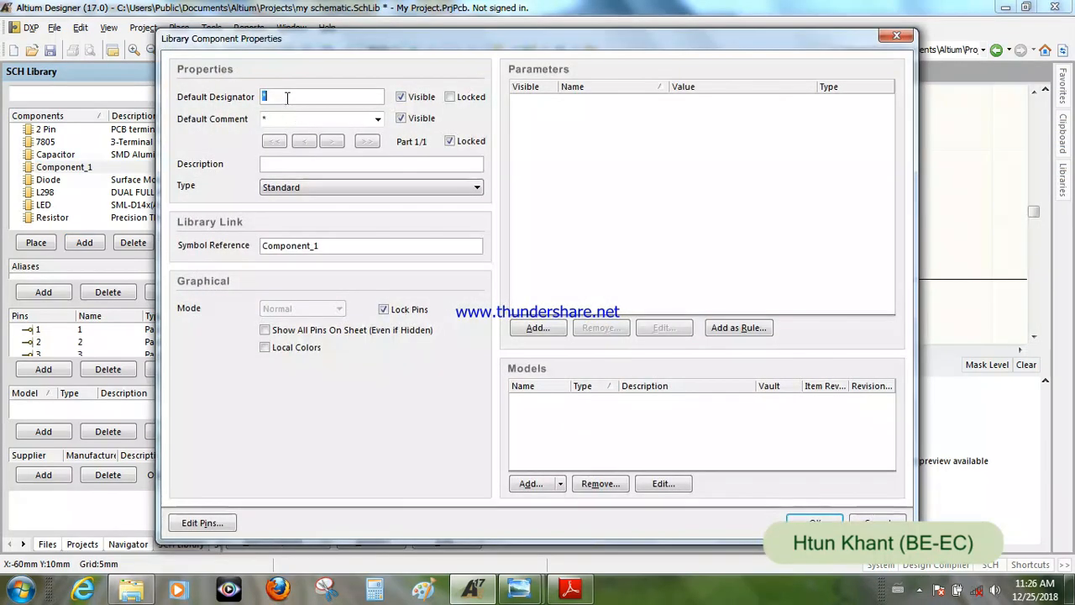
type("P")
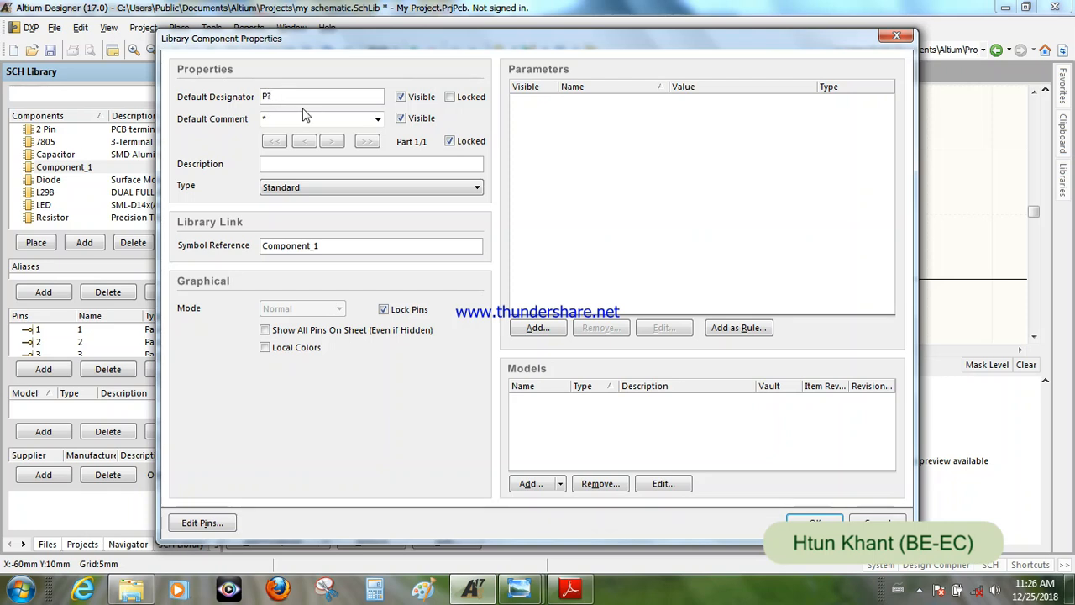
left_click(275, 121)
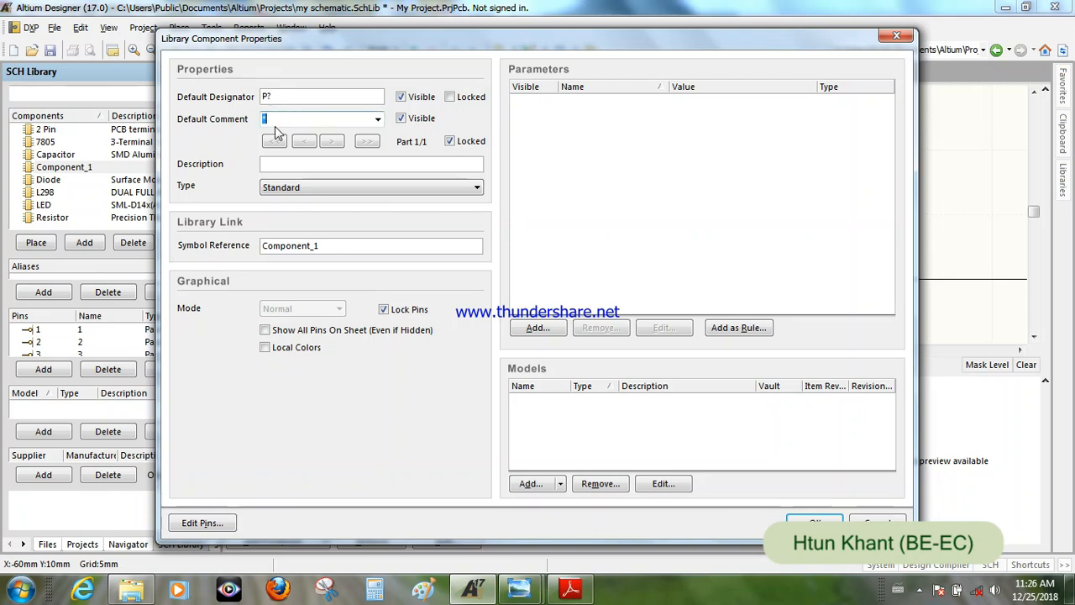
type("3 pin")
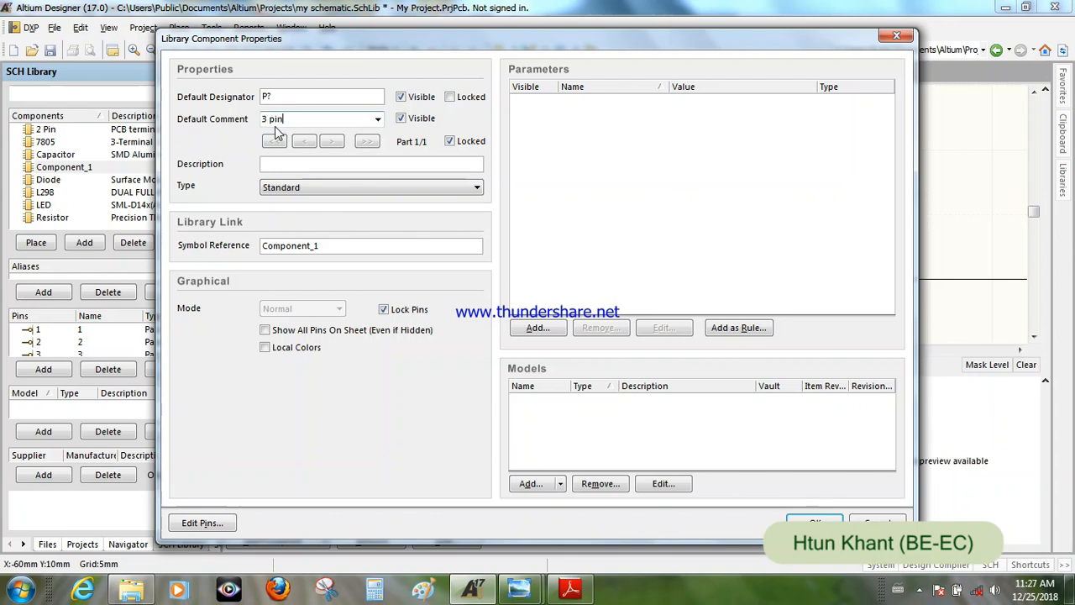
- Copy "PCB terminal block" from the Phoenix Contact datasheet title in Adobe Reader into the component's description in Altium Designer
left_click(305, 163)
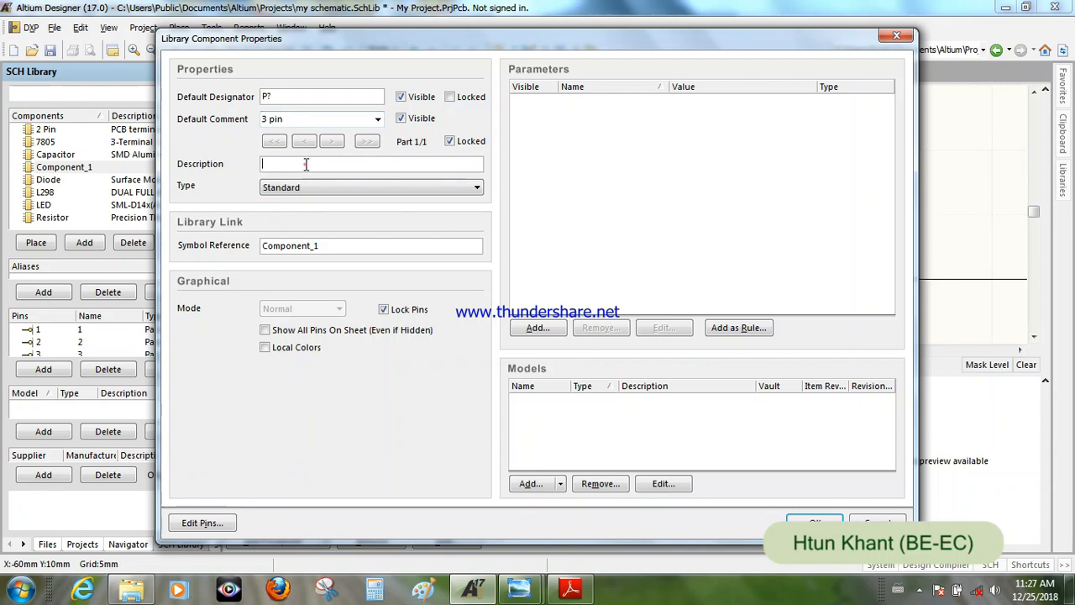
left_click(571, 588)
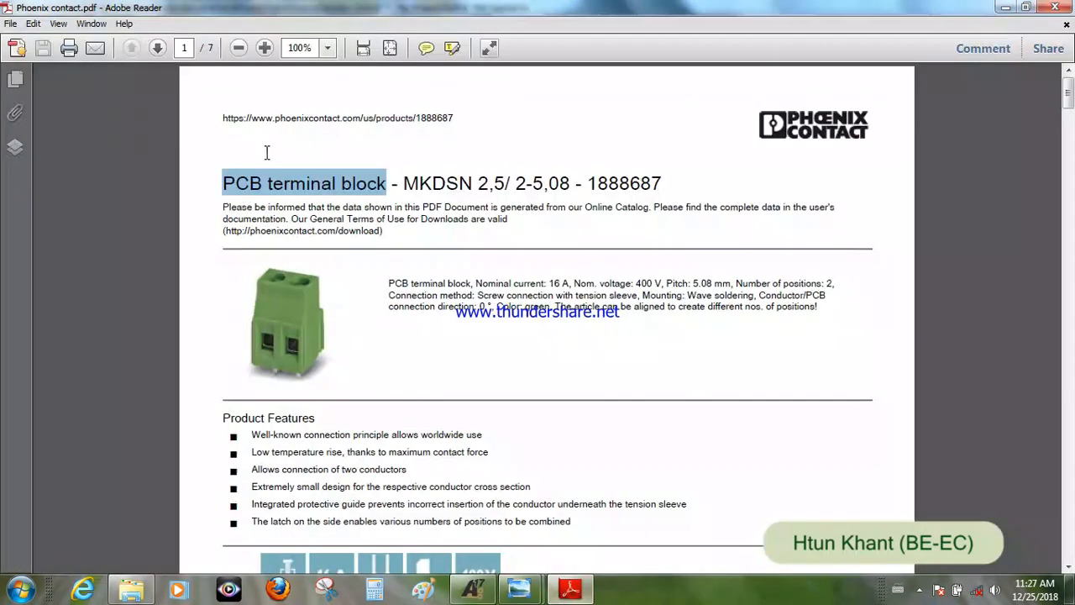
left_click(209, 211)
left_click_drag(222, 184, 363, 185)
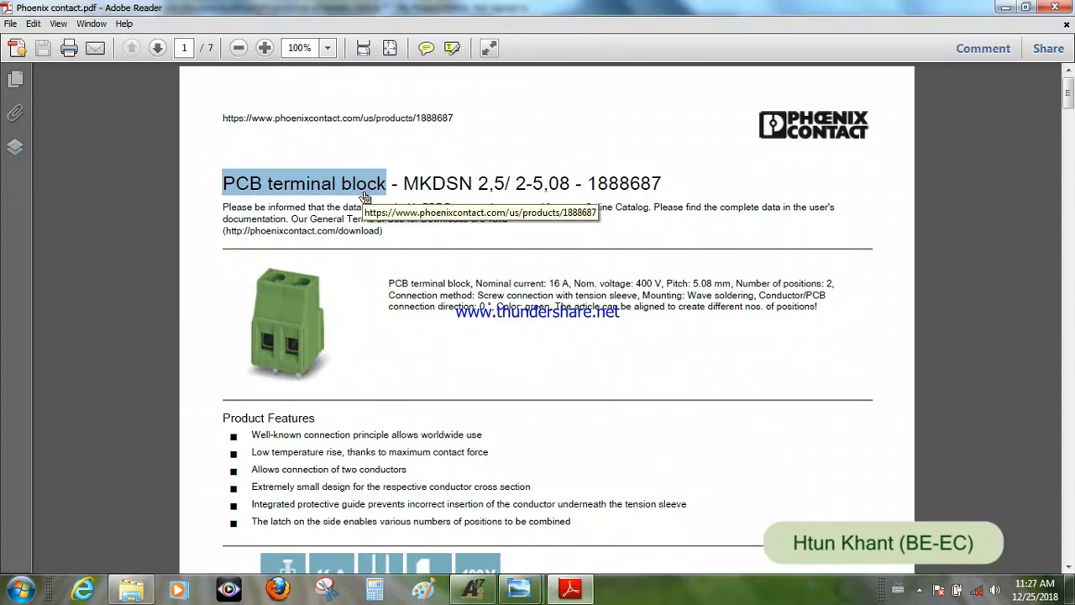
left_click(473, 588)
left_click(284, 165)
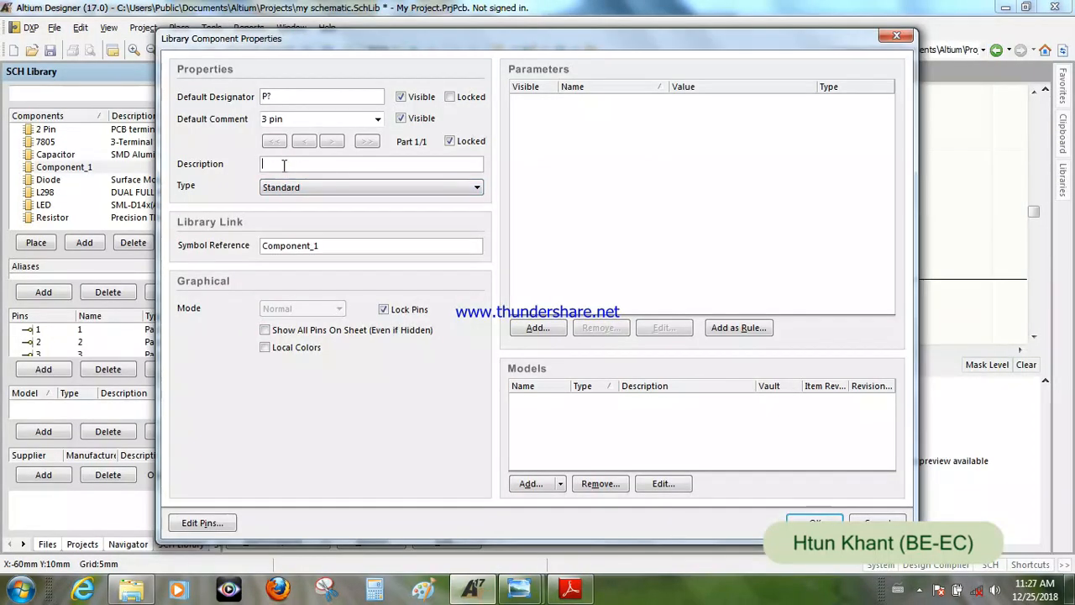
type("PCB terminal block")
- Copy the comment text 3 pin into the component's symbol reference, apply the properties, and save the schematic library
left_click_drag(296, 123, 260, 125)
key("ctrl+c")
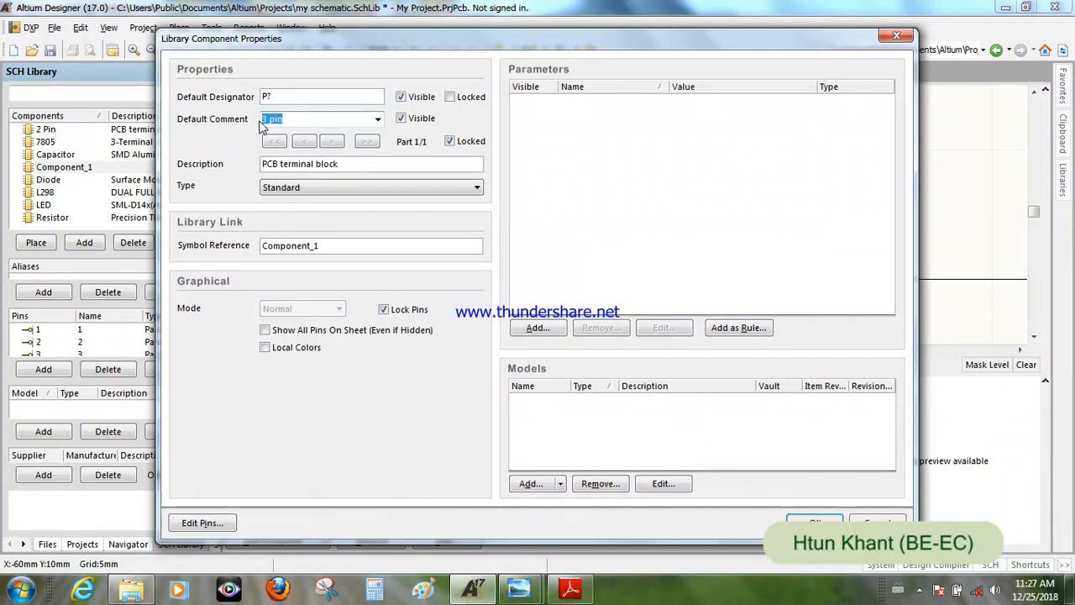
double_click(305, 246)
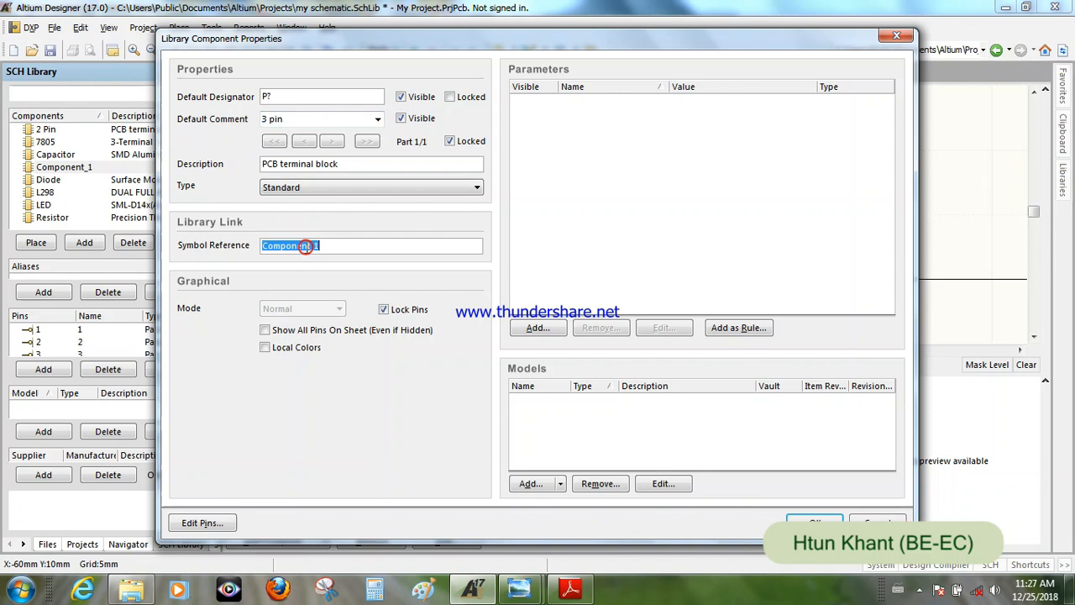
key("ctrl+v")
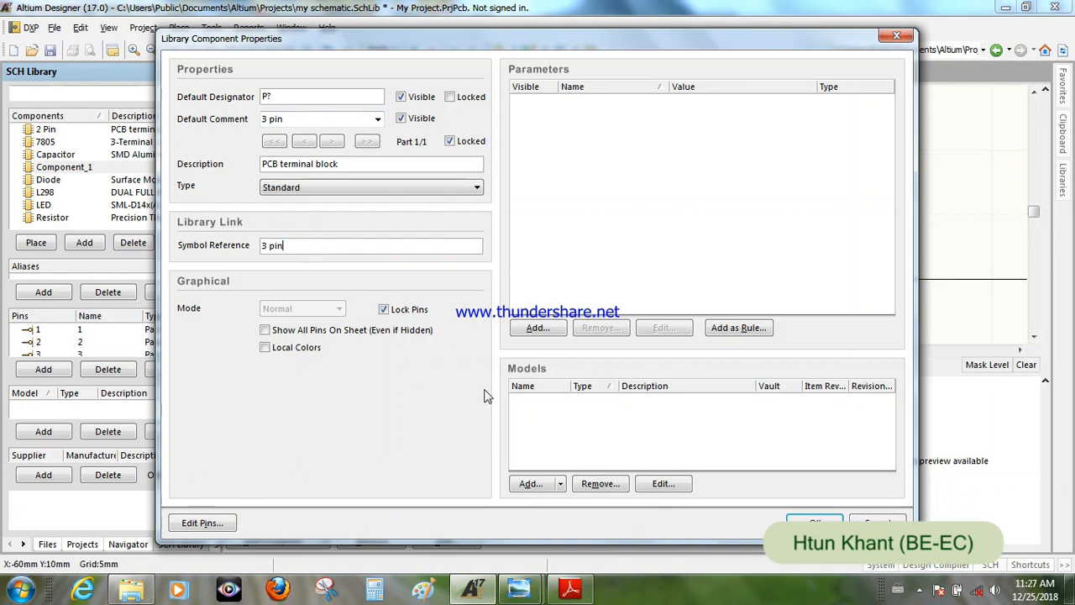
key("Return")
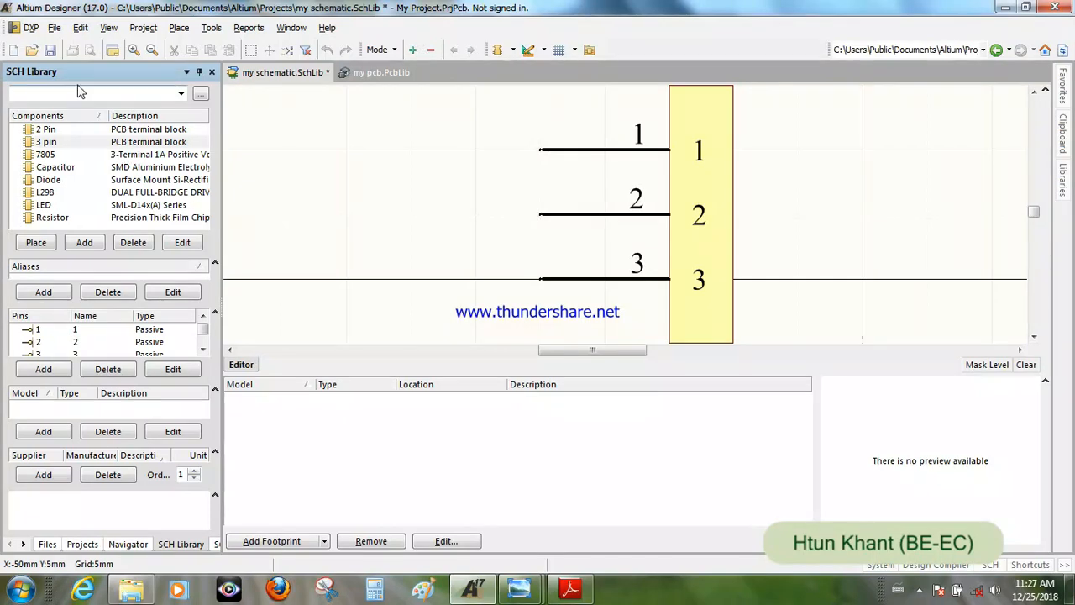
left_click(51, 51)
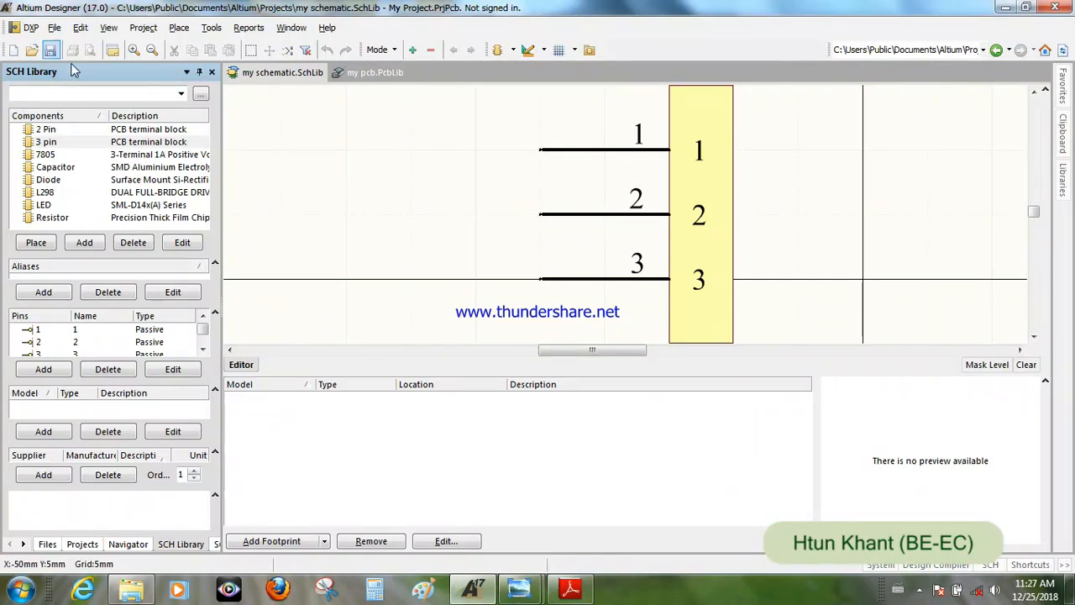
- Change the 2 Pin component's default designator to P? and save the schematic library
left_click(101, 130)
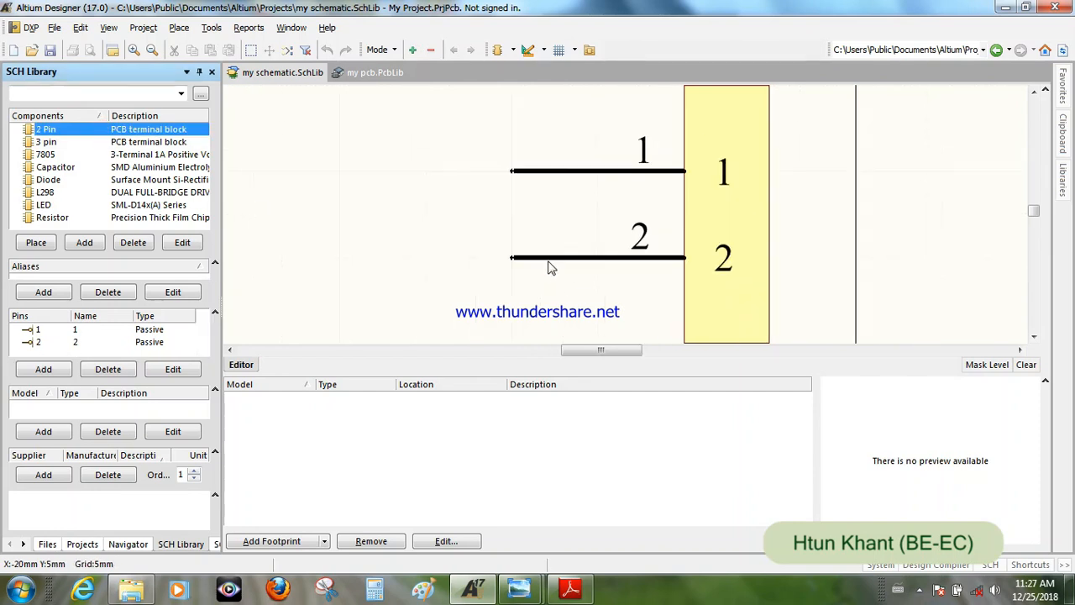
double_click(147, 133)
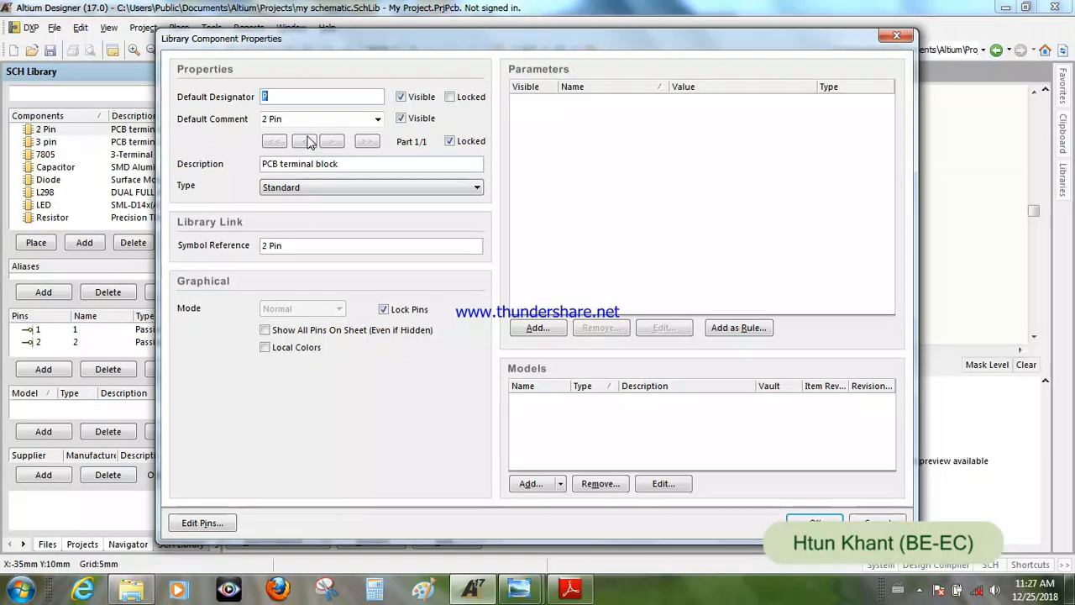
type("P")
left_click(284, 96)
left_click(812, 522)
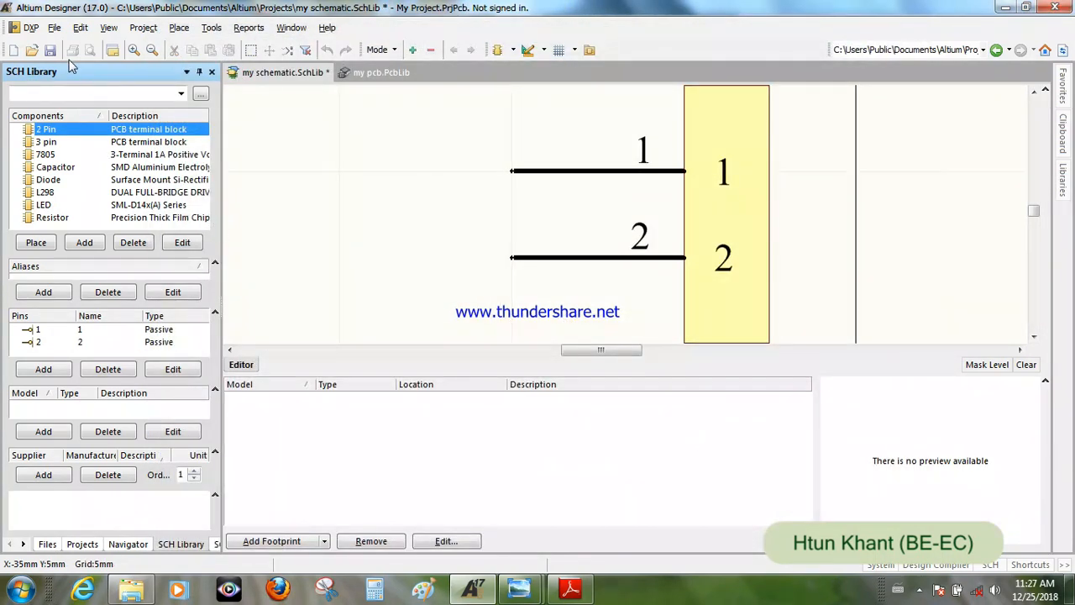
left_click(50, 50)
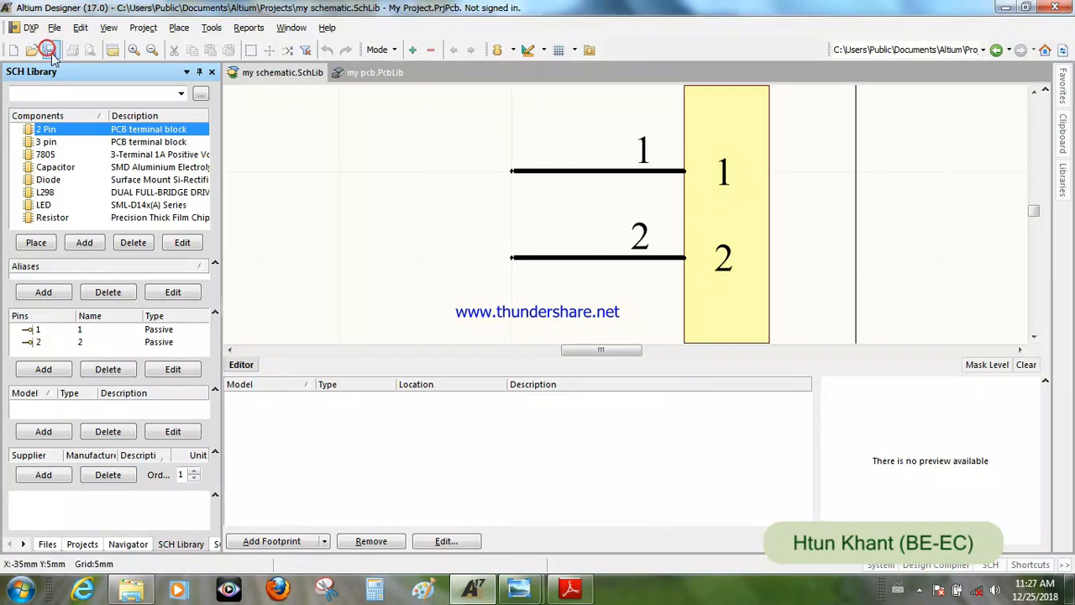
- Review the finished 3 pin and 2 Pin terminal block symbols by switching between the two components
left_click(85, 142)
left_click(84, 129)
left_click(85, 142)
left_click(87, 130)
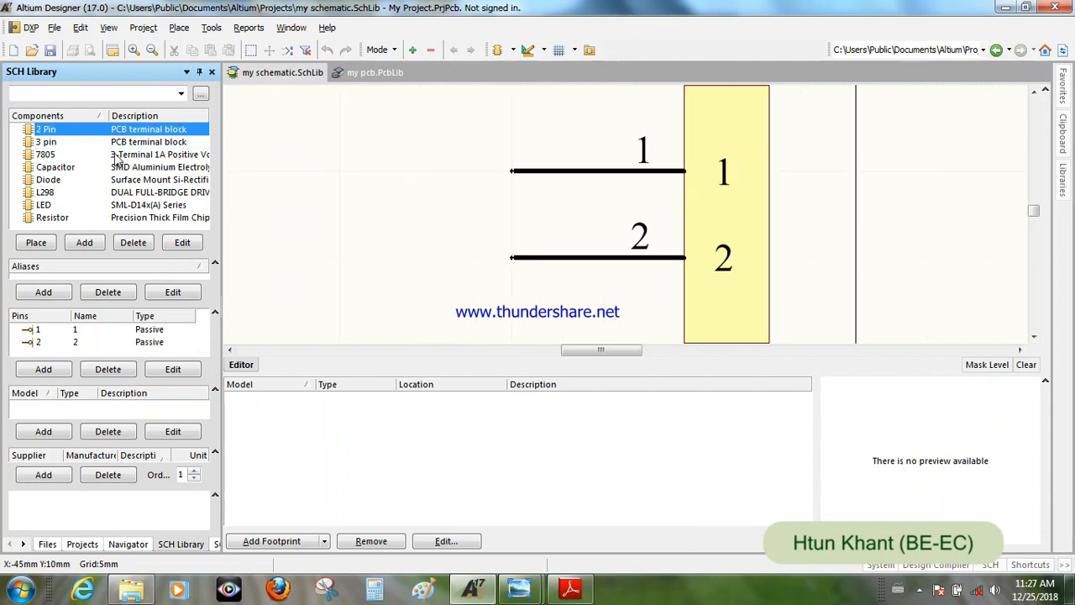